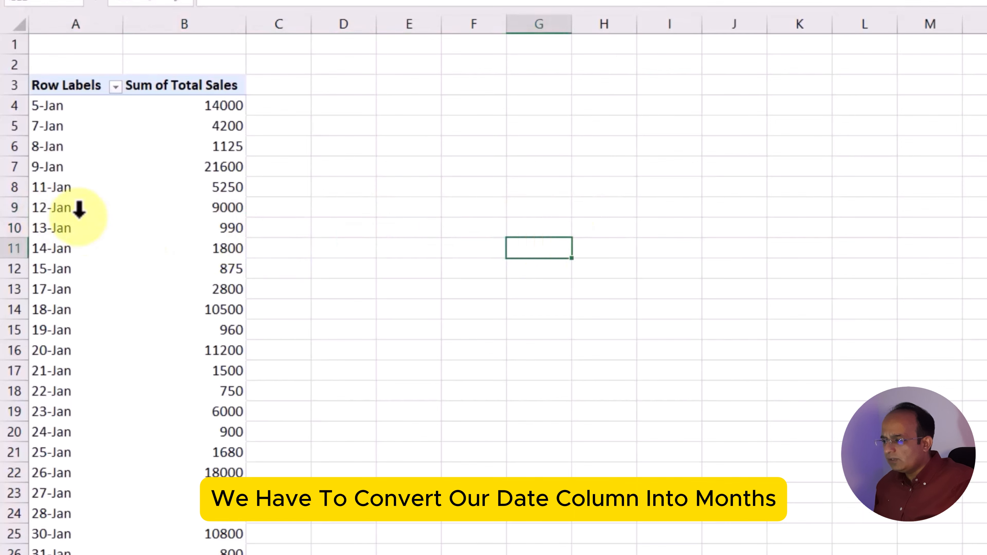
Open the grouping options for the pivot table's dates and clear every selected interval
left_click(61, 208)
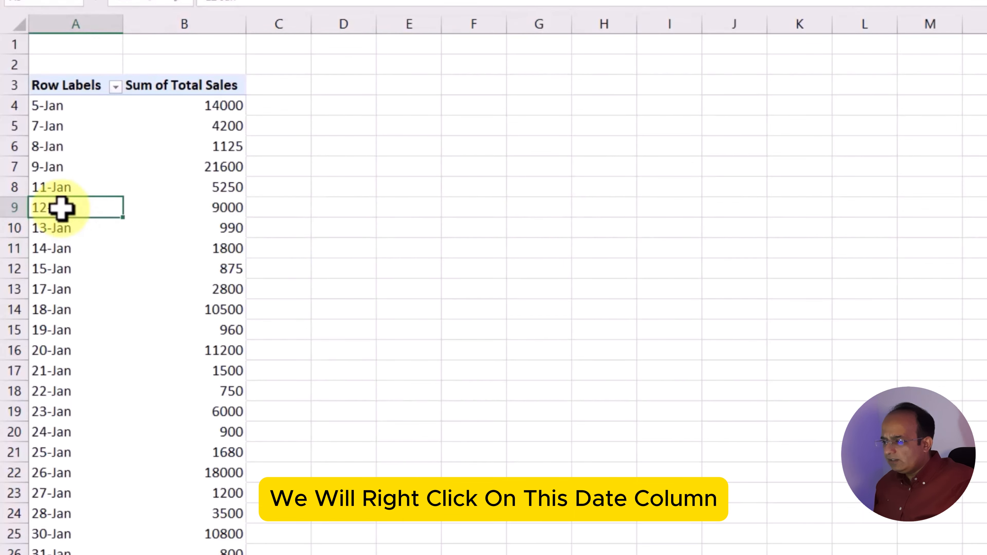
right_click(62, 208)
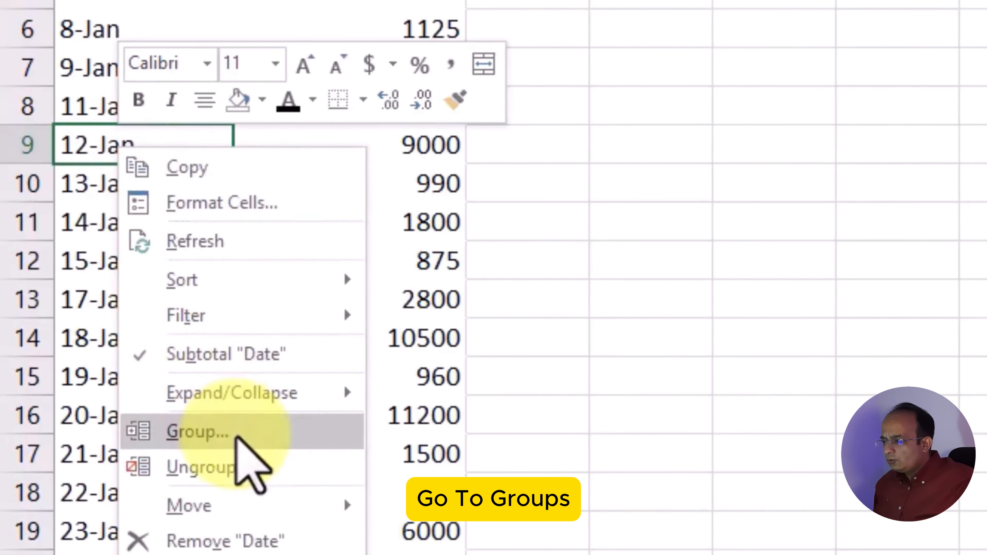
left_click(238, 437)
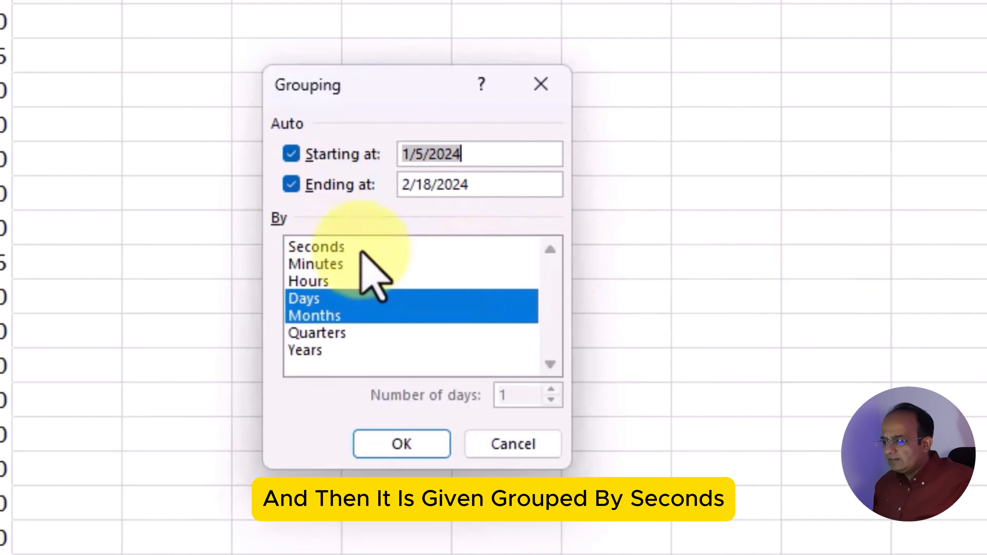
left_click(371, 249)
left_click(356, 265)
left_click(330, 282)
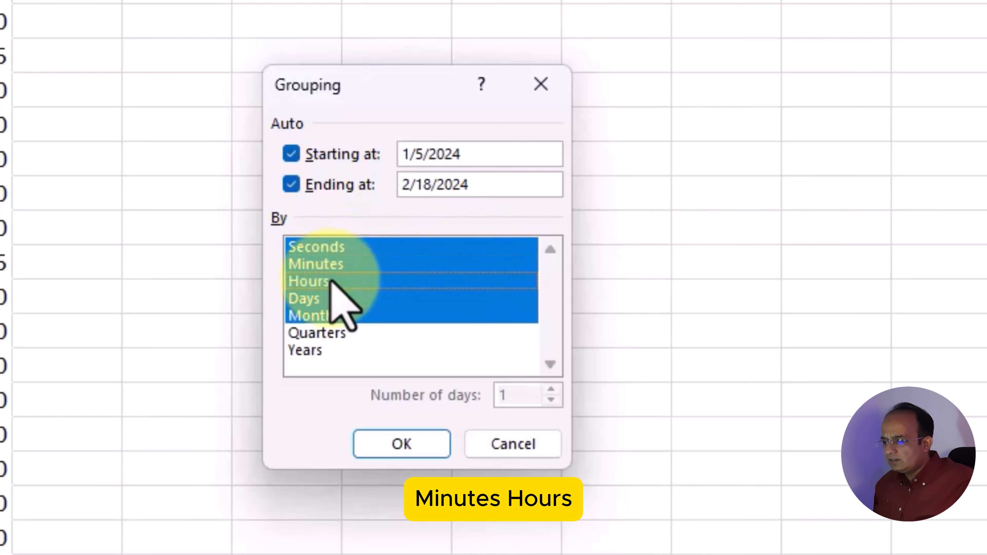
left_click(334, 300)
left_click(349, 317)
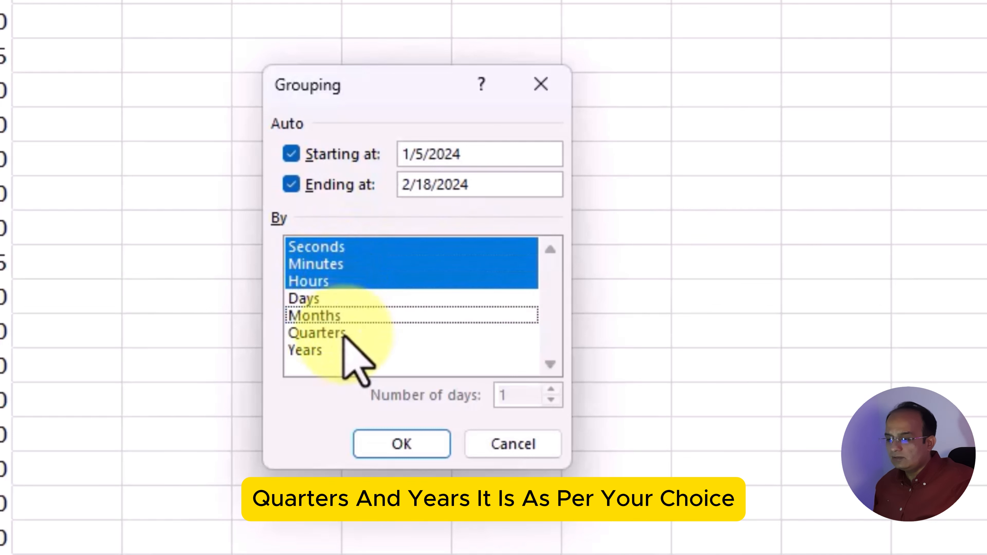
left_click(347, 335)
left_click(328, 349)
left_click(330, 349)
left_click(346, 334)
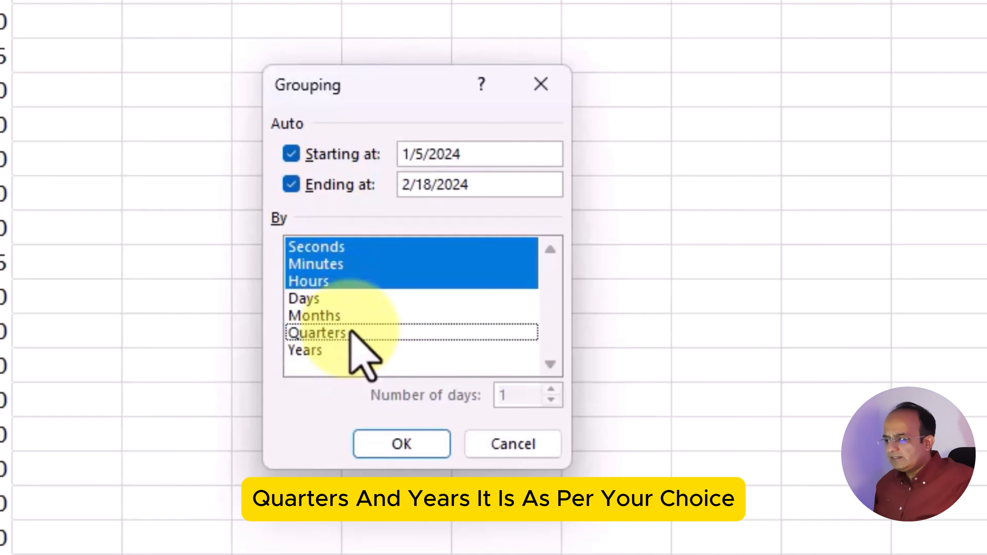
left_click(352, 281)
left_click(360, 265)
left_click(369, 249)
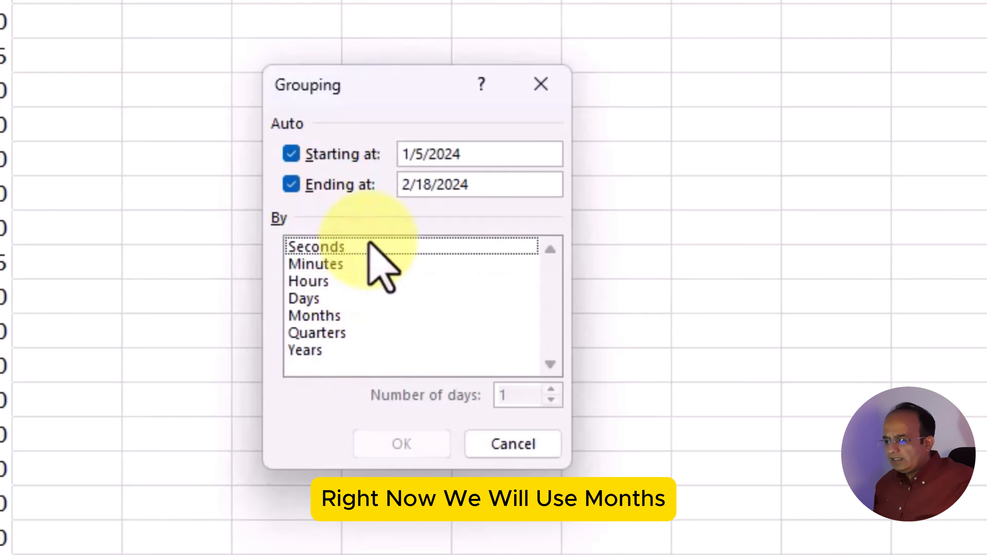
Group the pivot table's dates by Months only
left_click(336, 317)
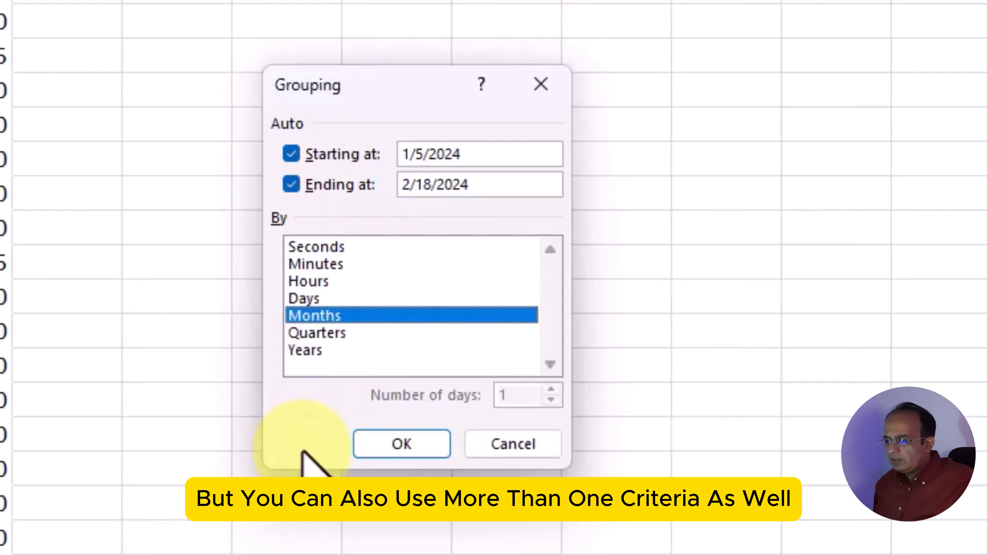
left_click(316, 350)
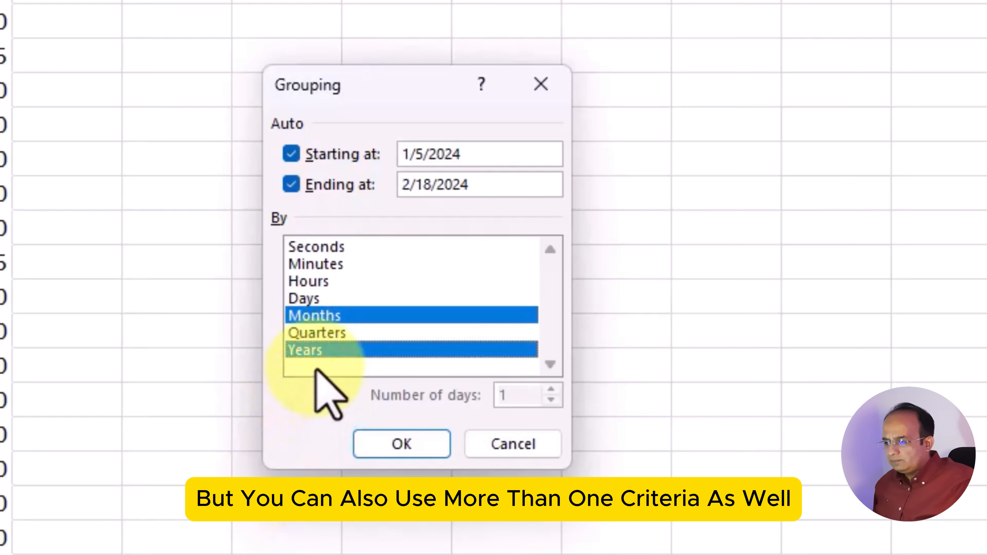
left_click(323, 350)
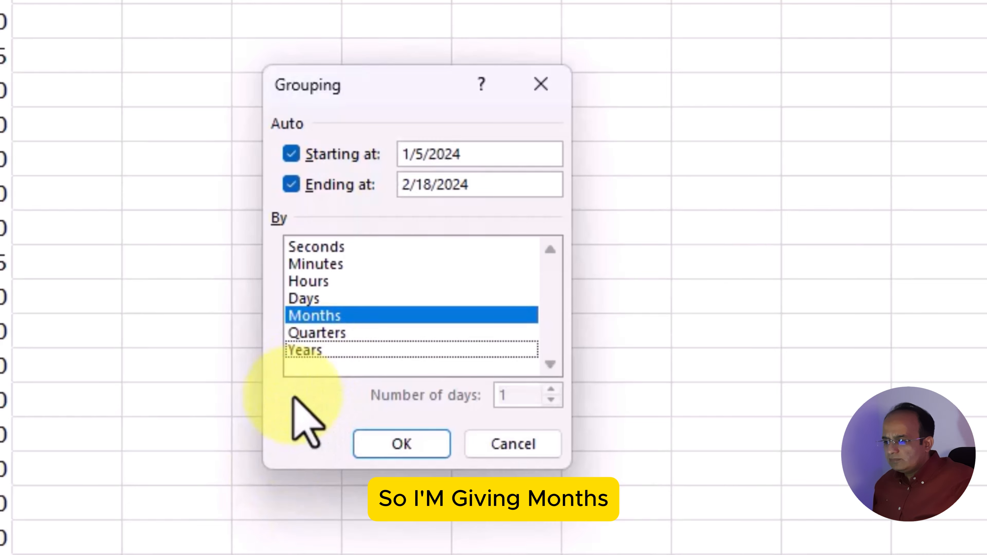
left_click(402, 443)
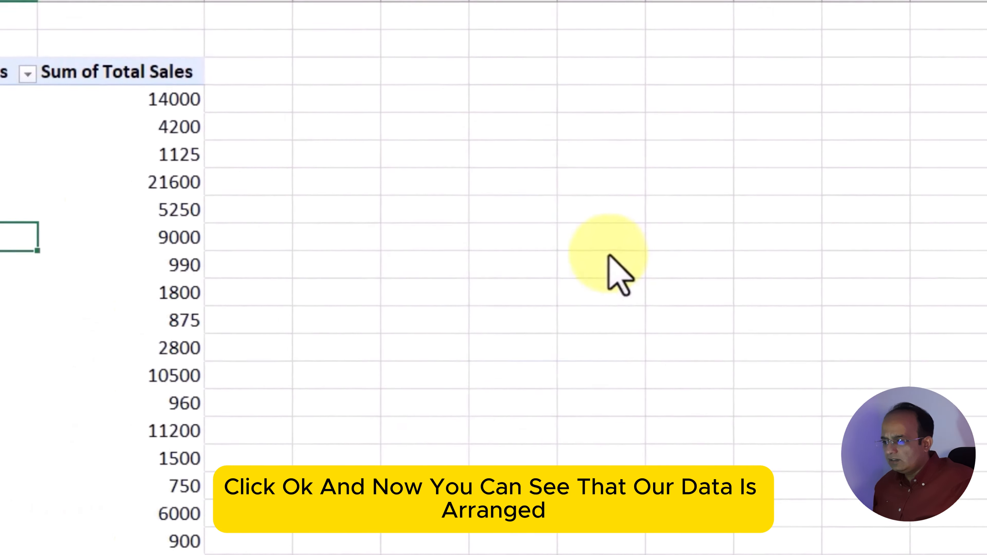
left_click(818, 330)
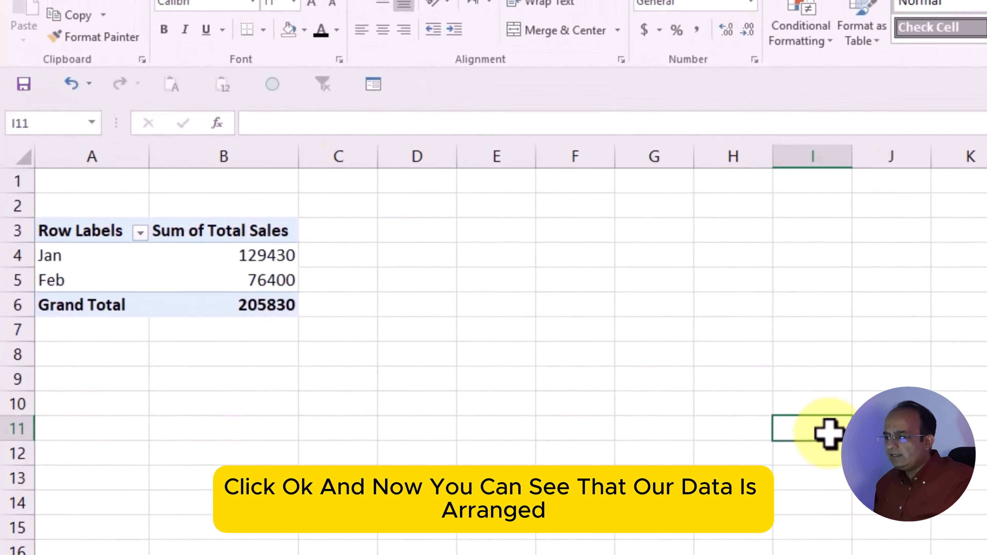
scroll(829, 434, "up", 5)
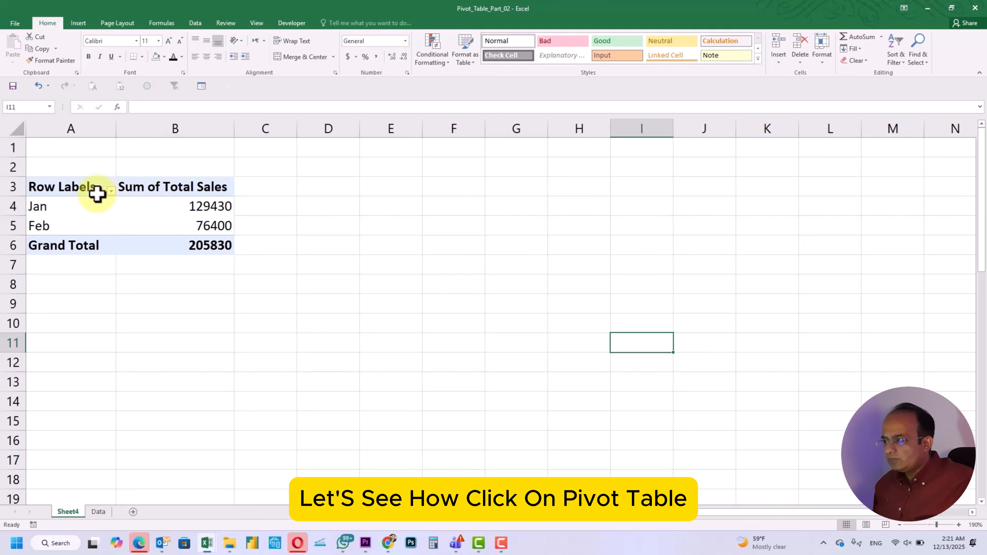
Add the Region field to the pivot table as a report filter
left_click(79, 187)
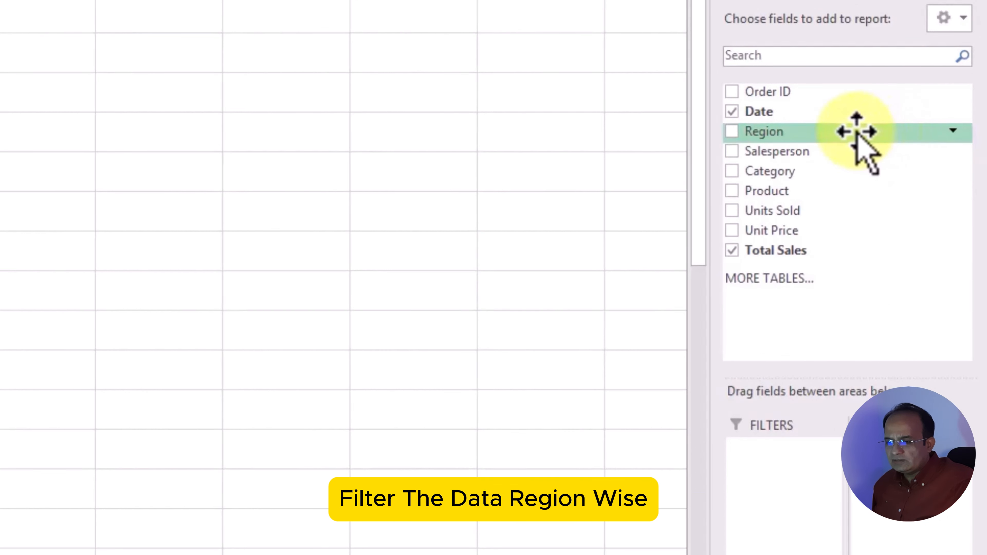
left_click_drag(859, 134, 760, 496)
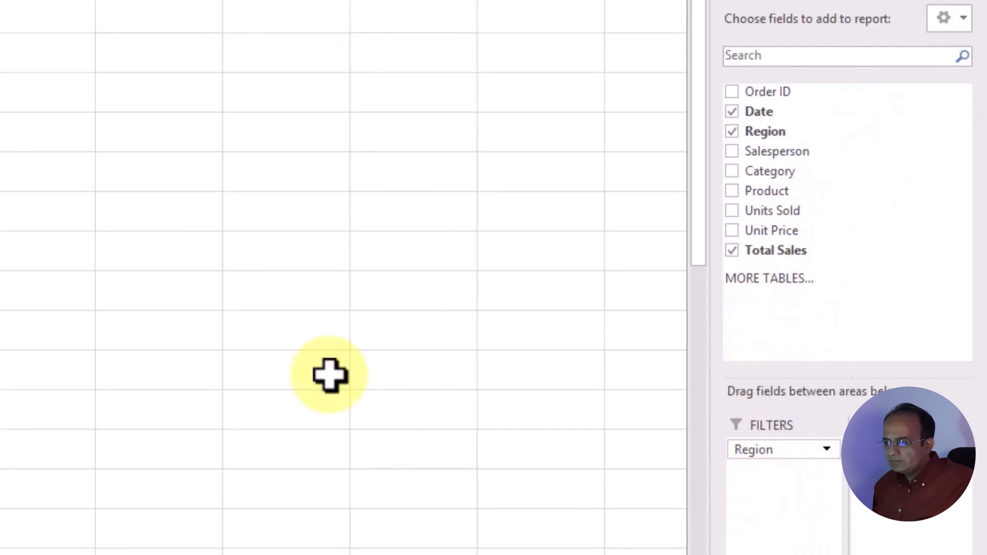
left_click(57, 267)
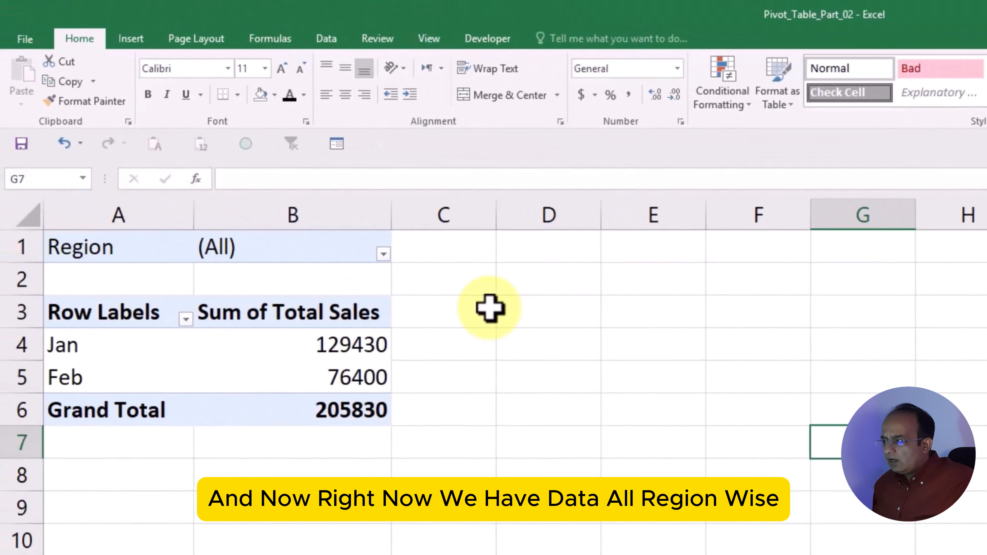
Filter the pivot table to the North region only, with multiple item selection enabled
left_click(384, 255)
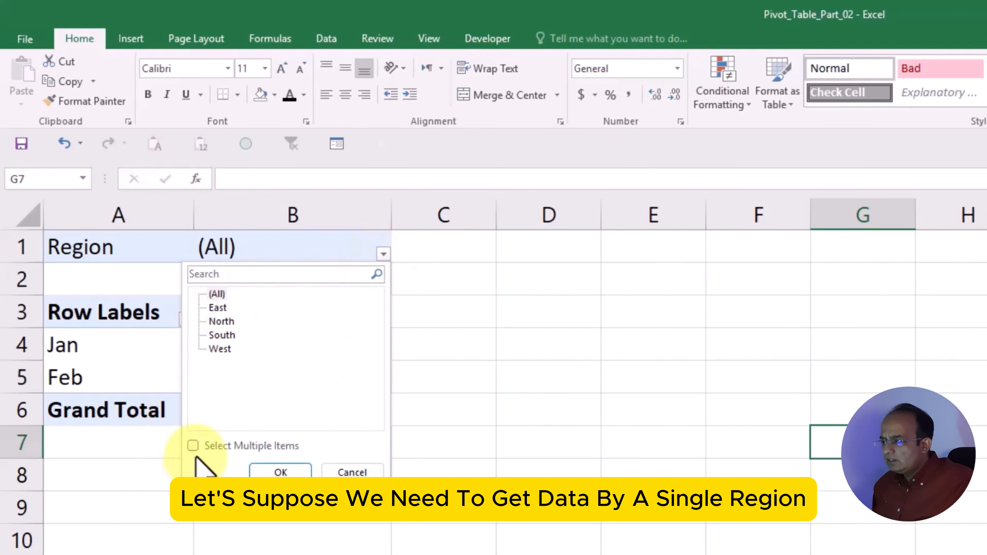
left_click(194, 449)
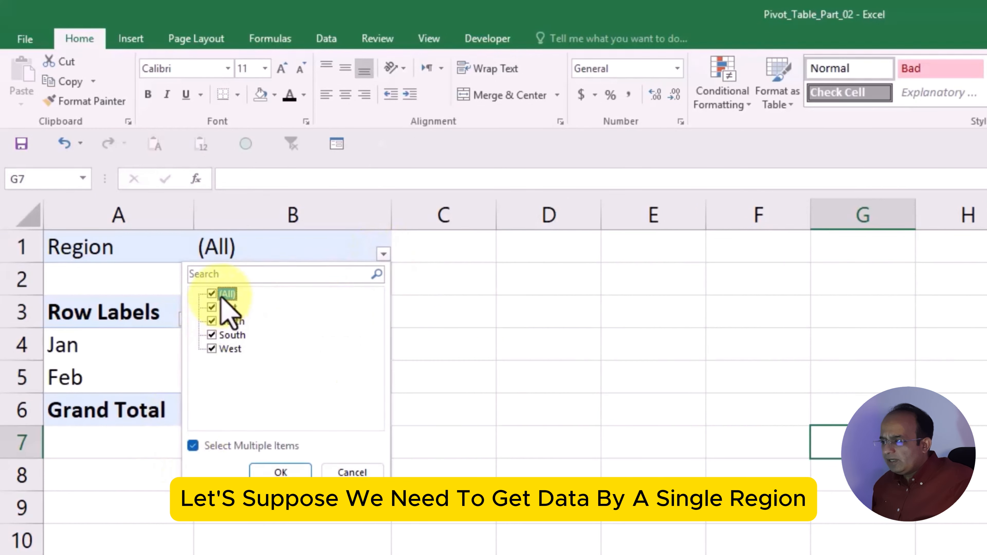
left_click(212, 294)
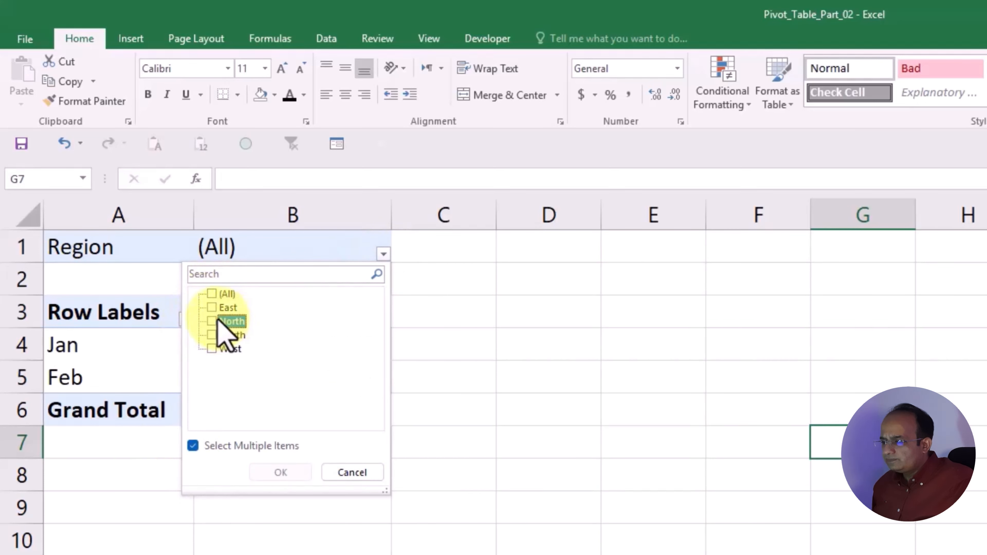
left_click(217, 328)
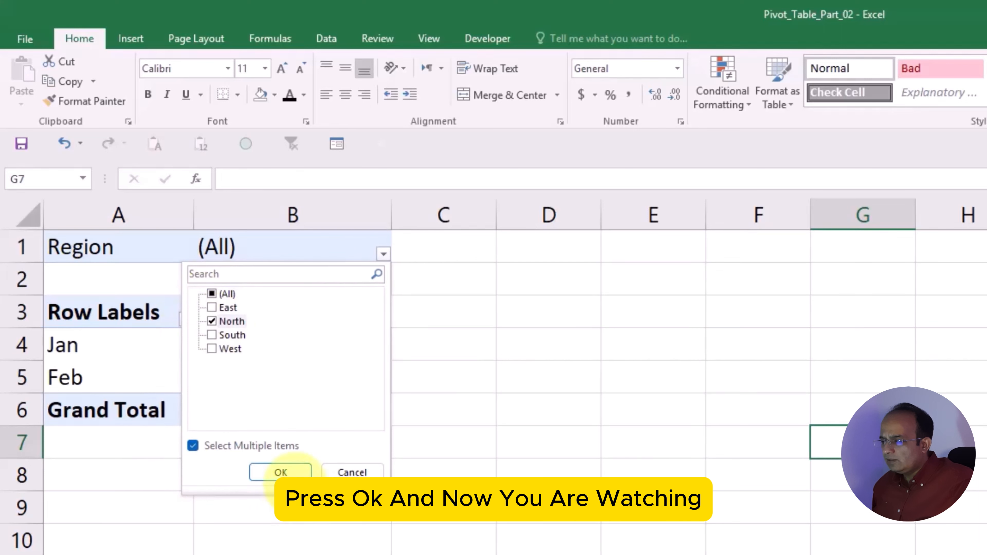
left_click(281, 472)
left_click(493, 462)
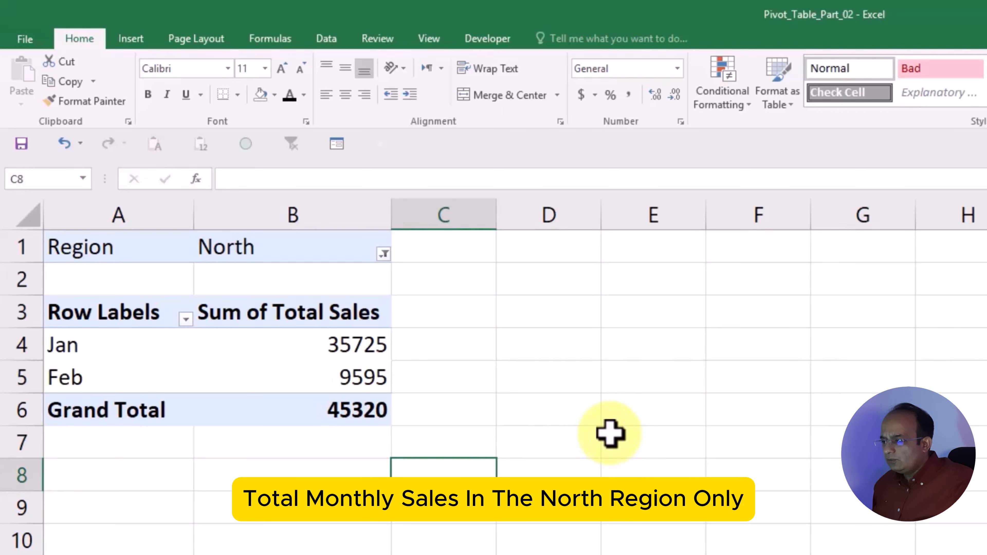
Extend the Region filter to include West alongside North
left_click(384, 255)
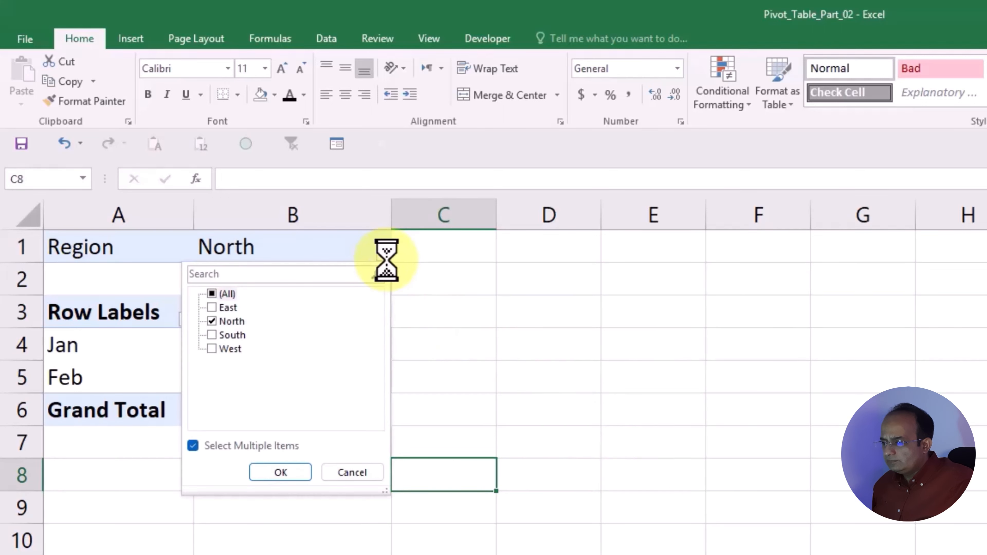
left_click(212, 350)
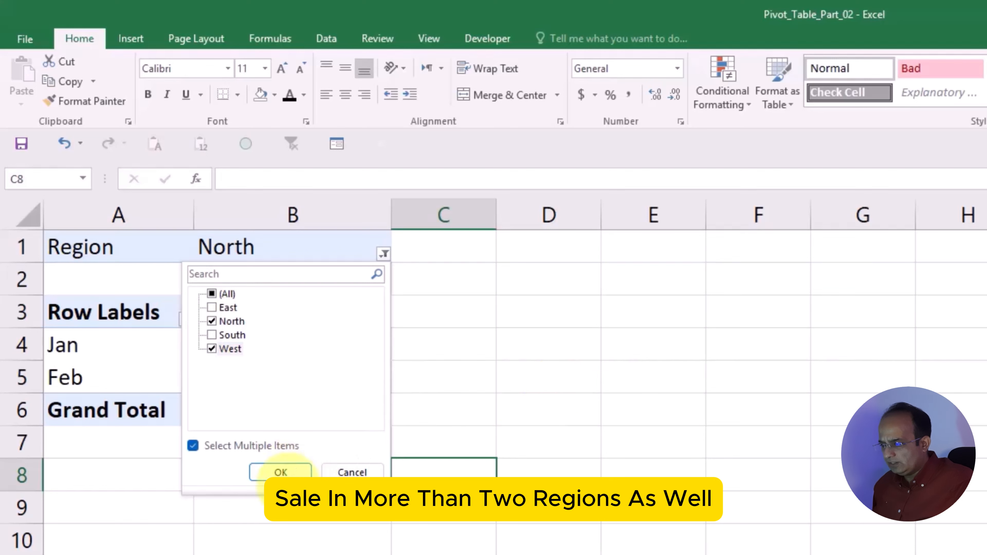
left_click(272, 471)
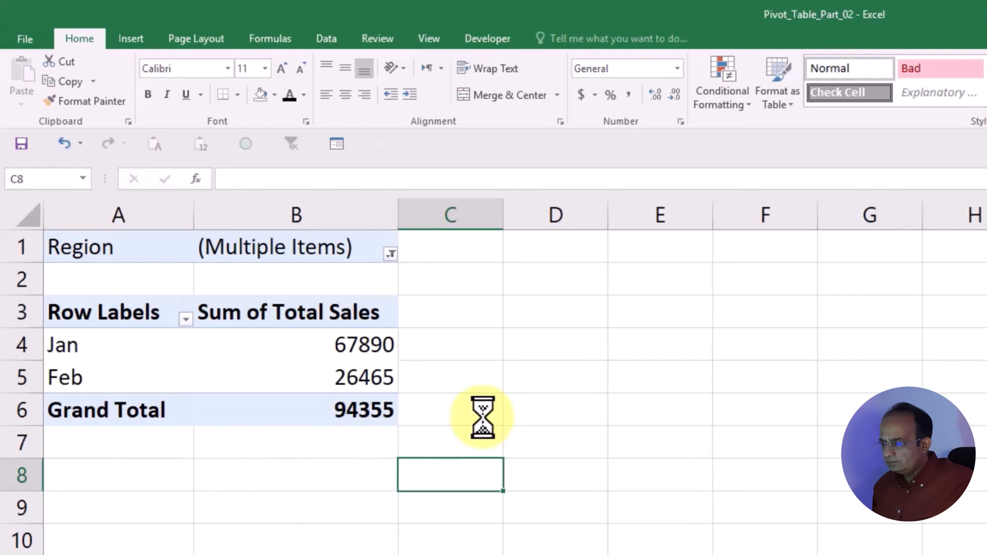
left_click(488, 341)
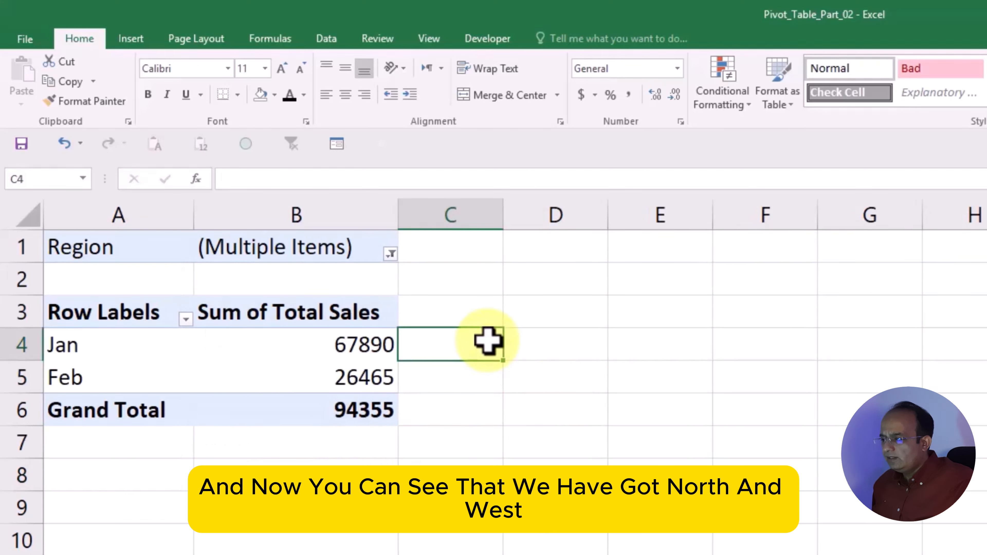
Reset the Region filter to include all regions
left_click(391, 253)
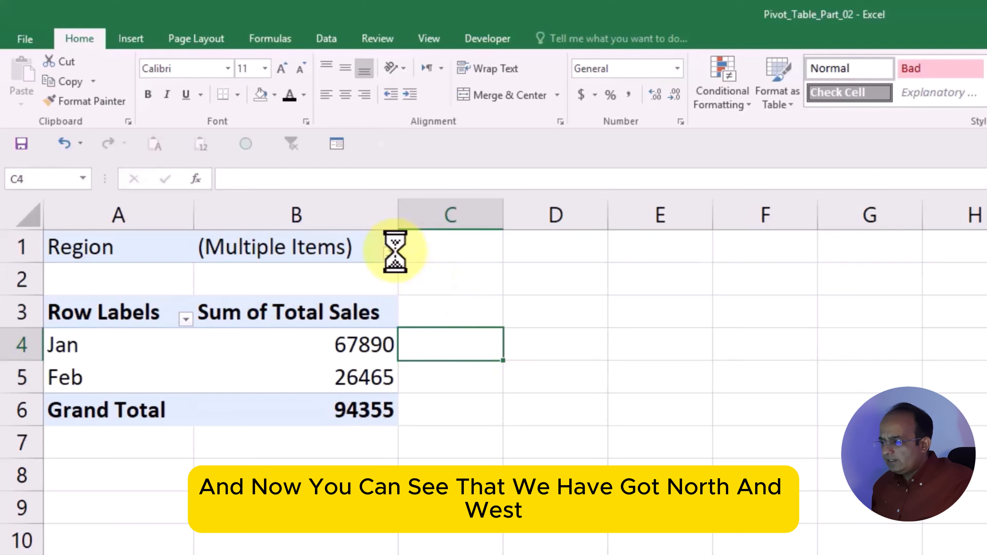
left_click(564, 359)
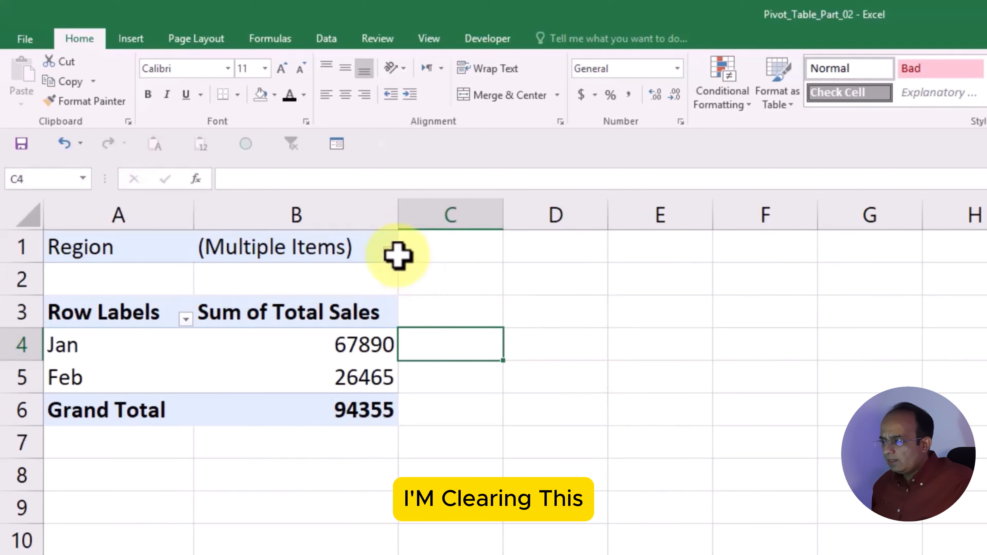
left_click(390, 254)
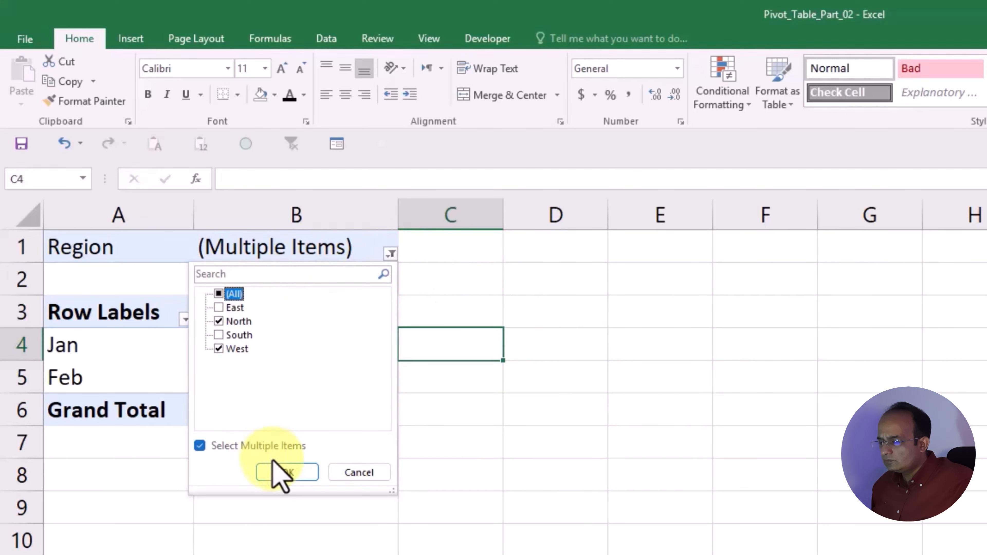
left_click(214, 447)
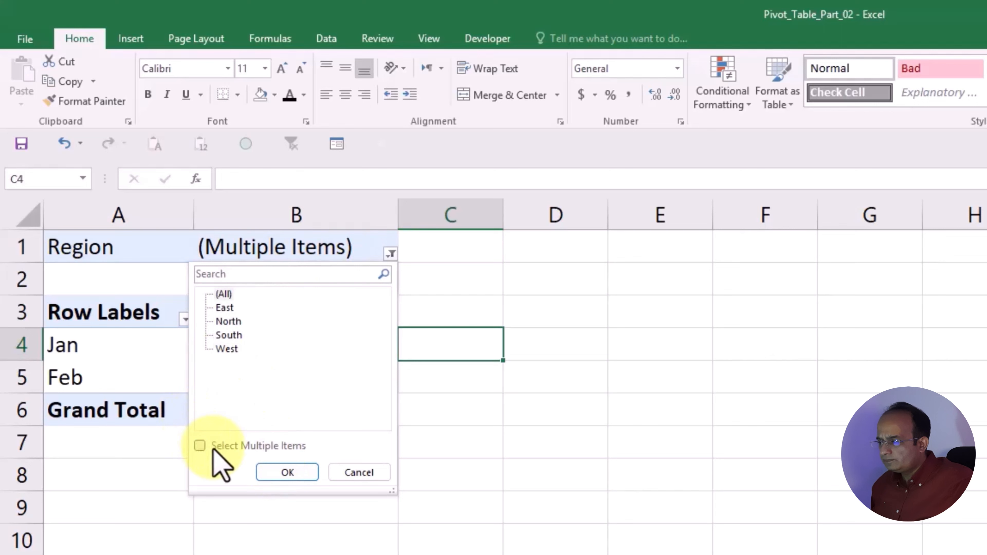
left_click(214, 447)
left_click(281, 473)
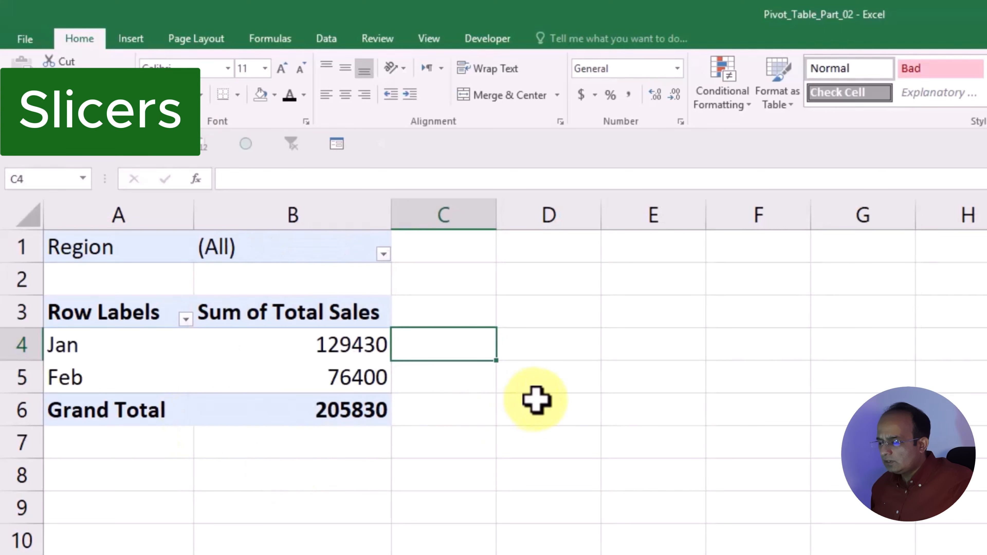
left_click(687, 409)
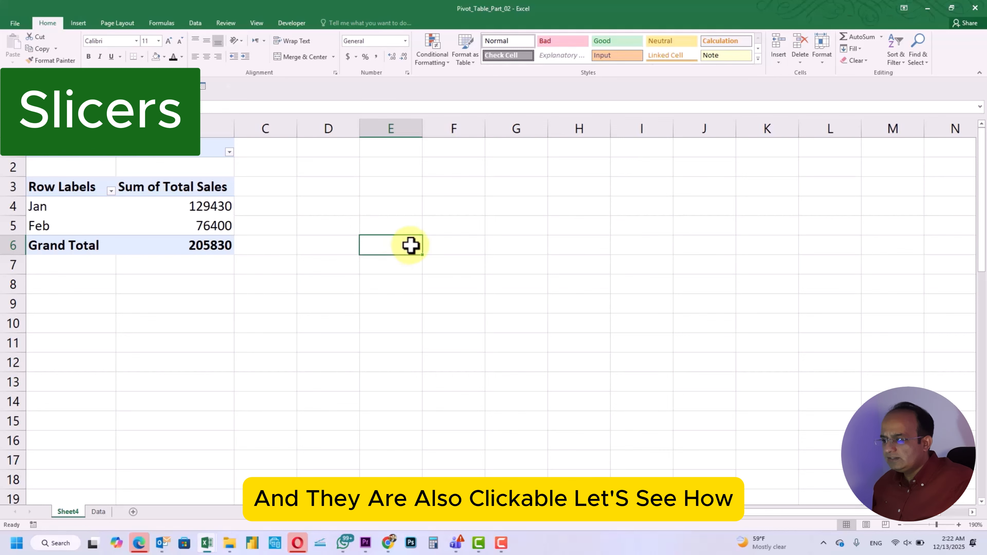
Insert slicers for the Salesperson and Category fields of the pivot table
left_click(160, 140)
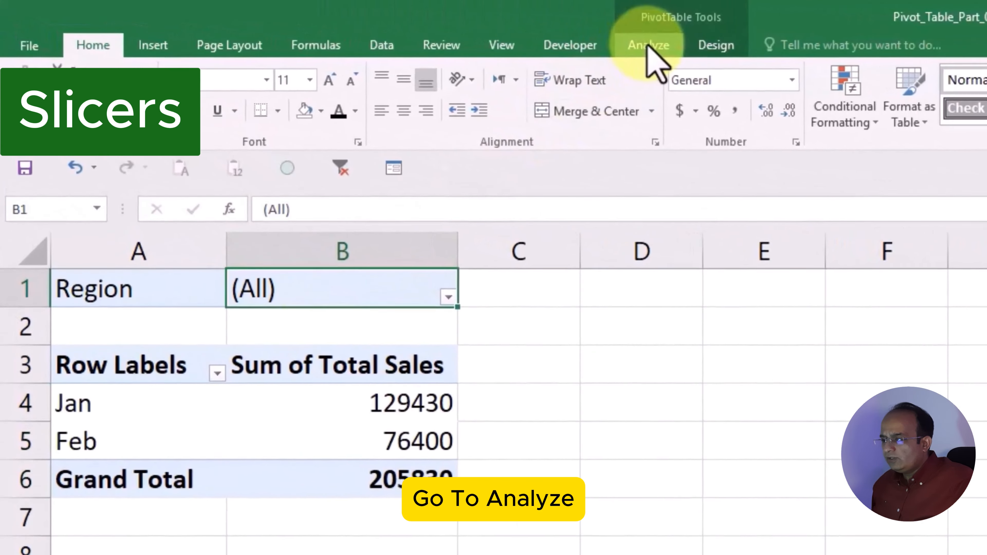
left_click(326, 23)
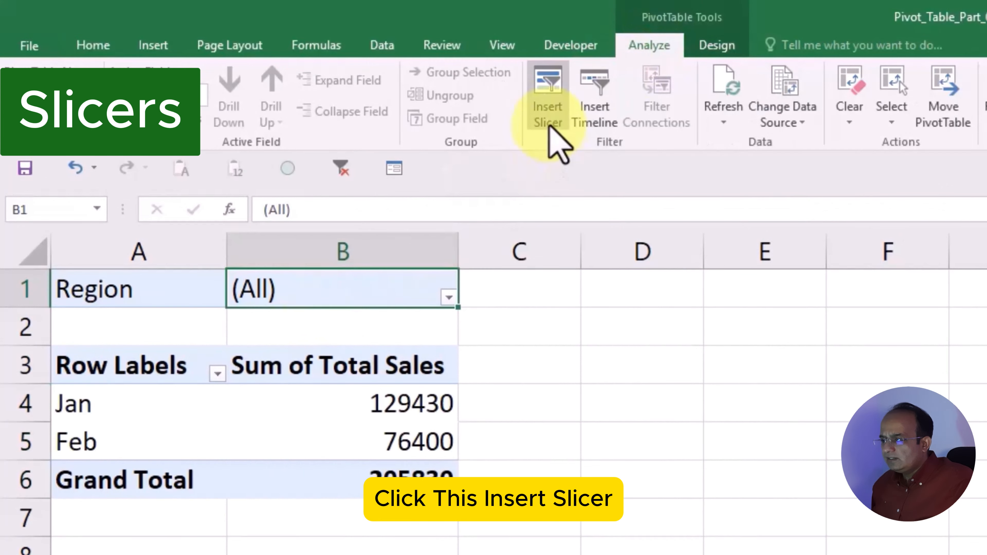
left_click(549, 127)
left_click_drag(568, 308, 636, 307)
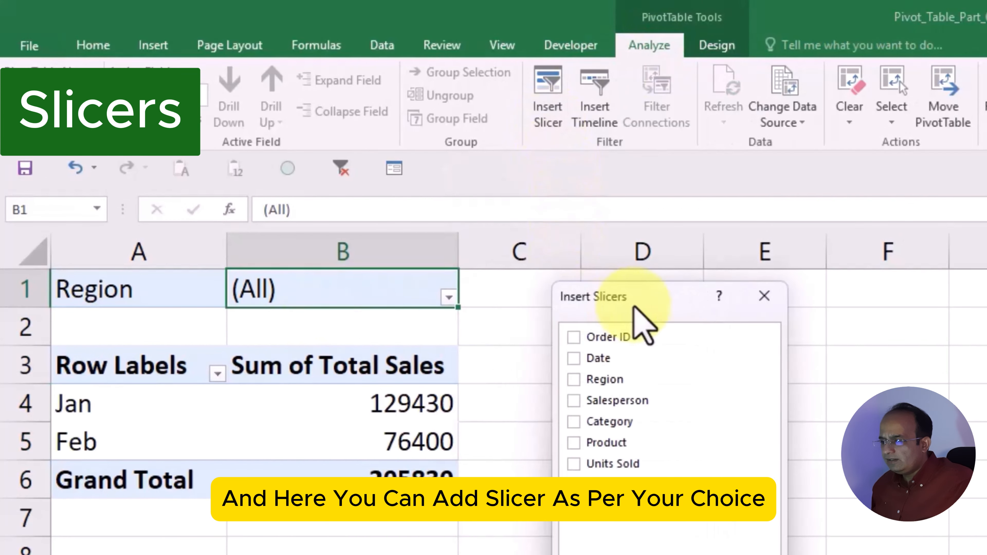
left_click(574, 400)
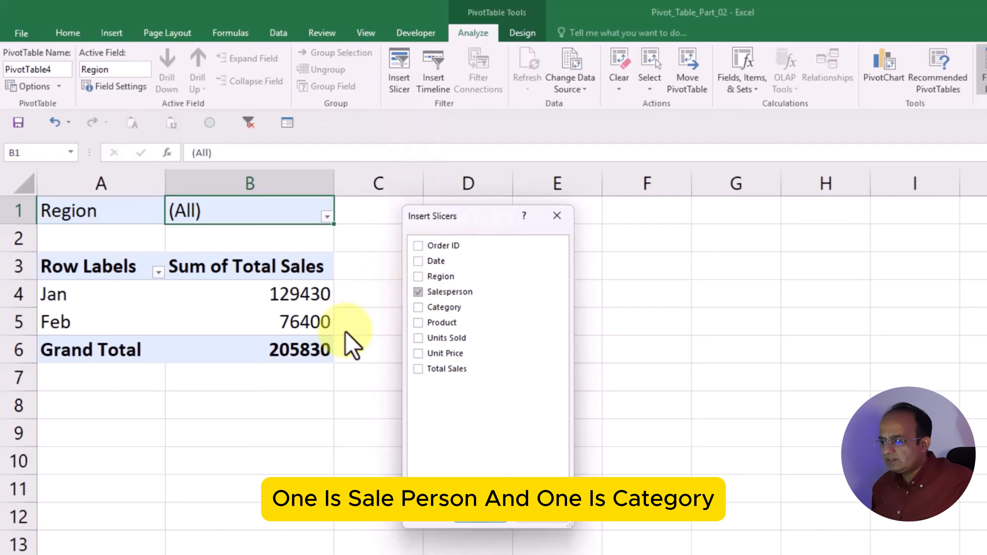
left_click(418, 308)
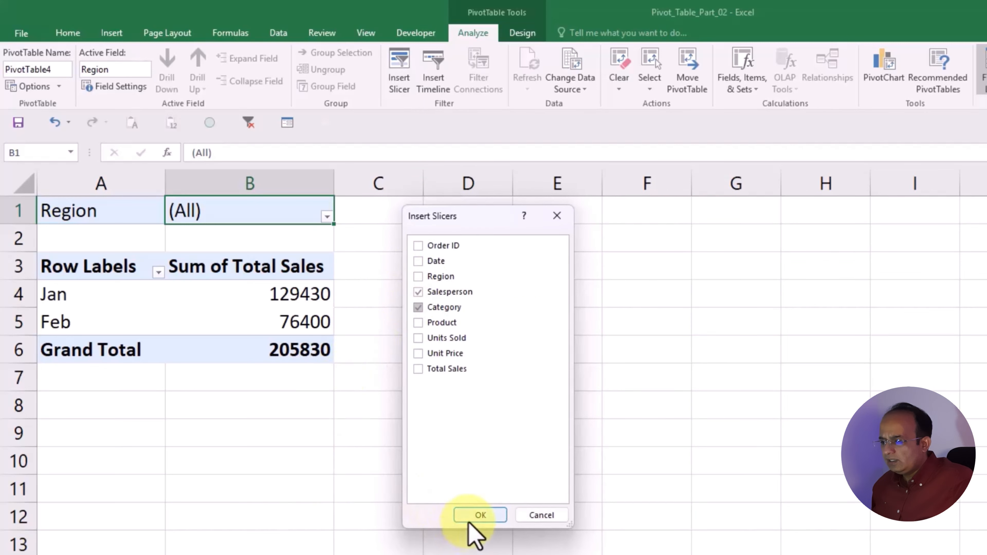
left_click(476, 519)
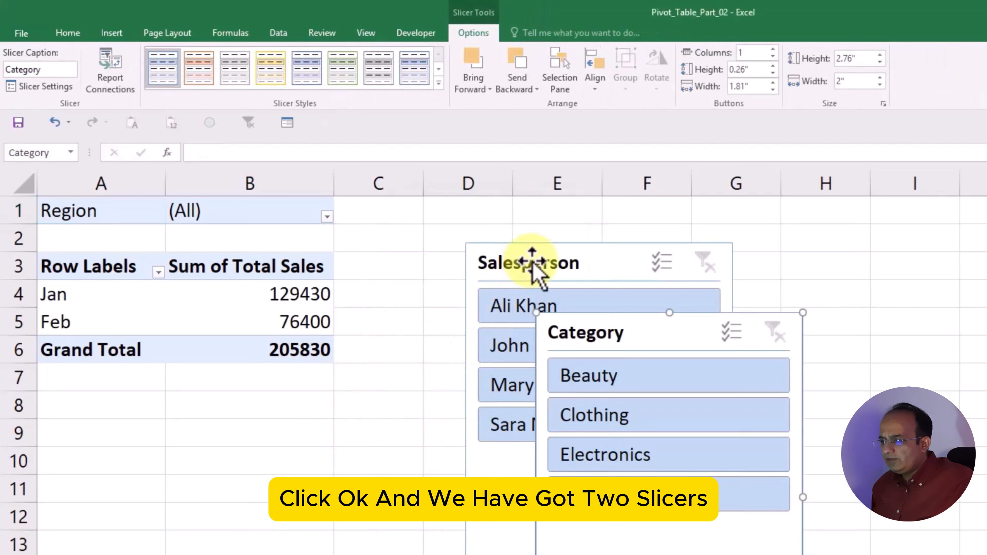
Arrange the two slicers side by side next to the pivot table, with Salesperson first and Category beside it
left_click_drag(529, 270, 423, 235)
left_click_drag(667, 343, 765, 235)
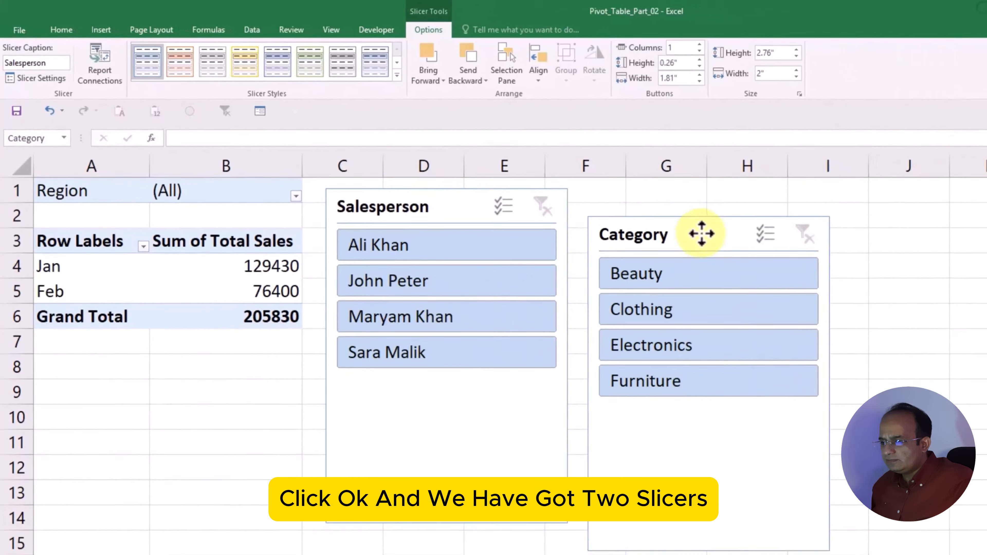
left_click_drag(692, 211, 692, 207)
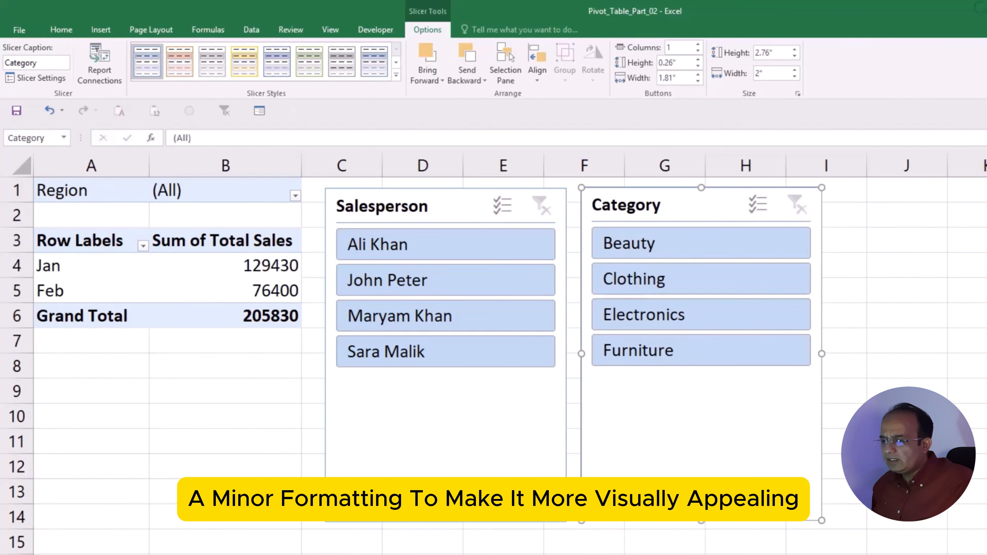
left_click(972, 291)
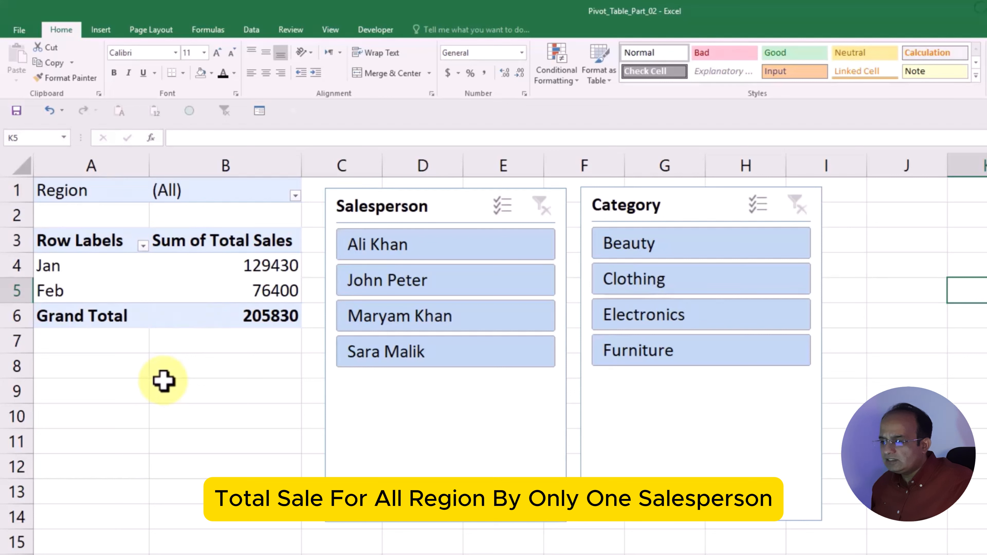
Filter the pivot table by the second and the fourth listed salesperson in turn, clearing the Salesperson slicer after each
left_click(484, 292)
left_click(212, 389)
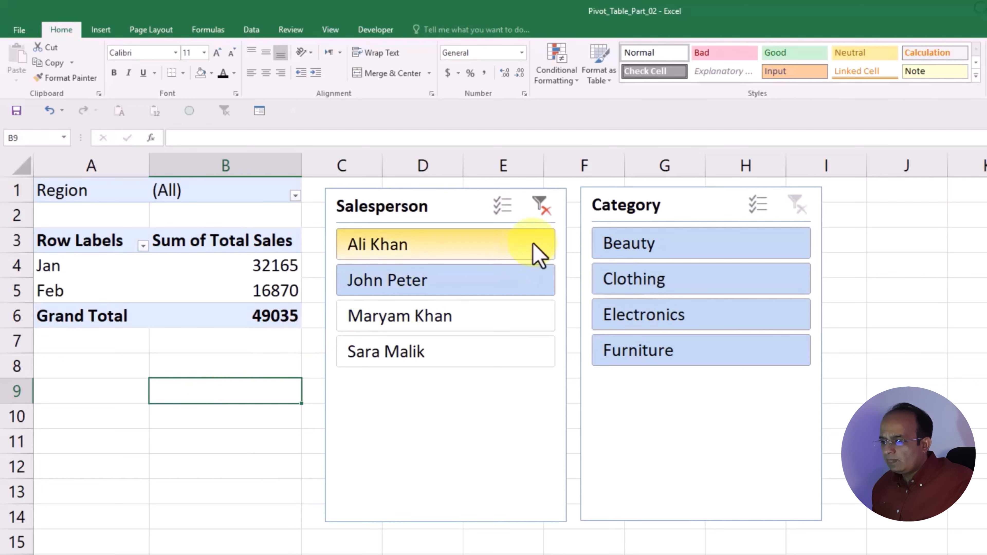
left_click(543, 212)
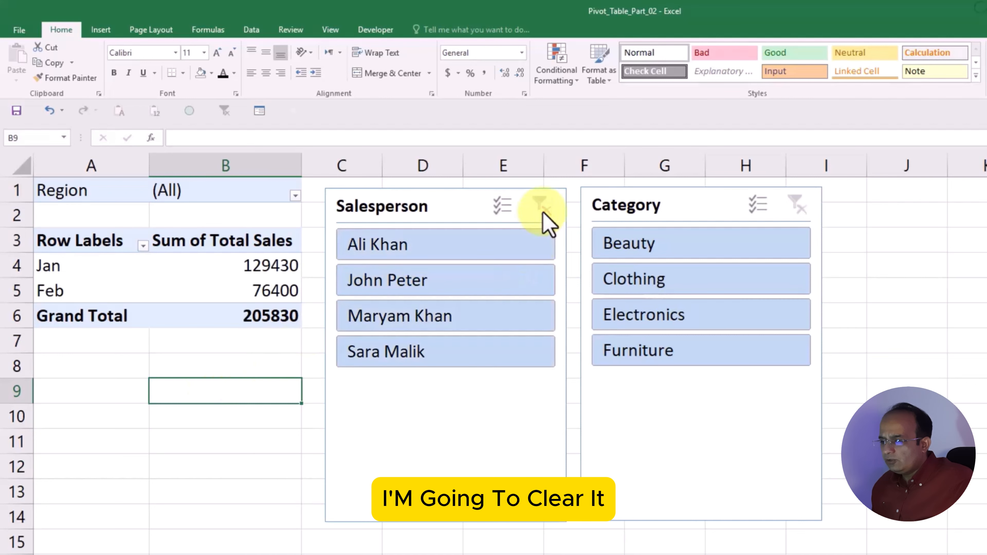
left_click(393, 361)
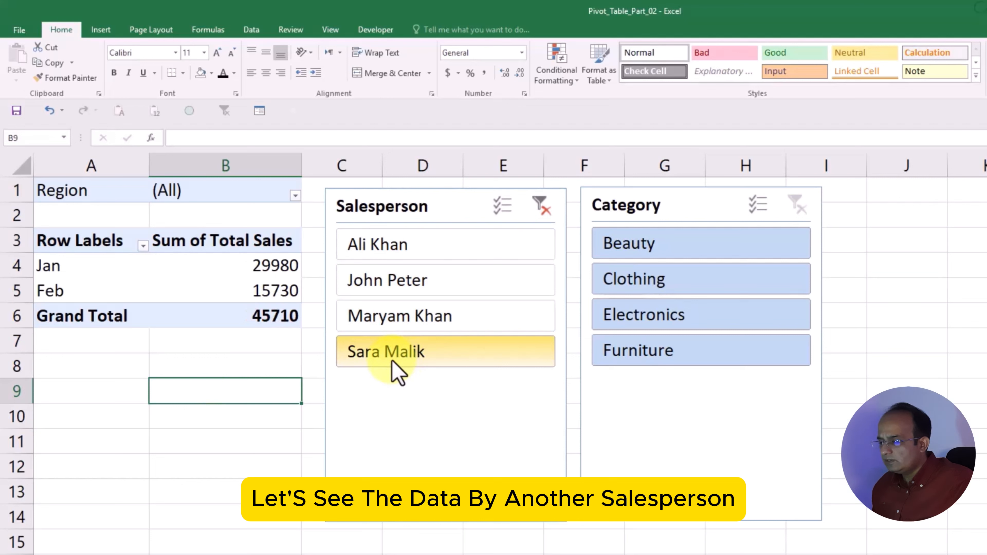
left_click(540, 205)
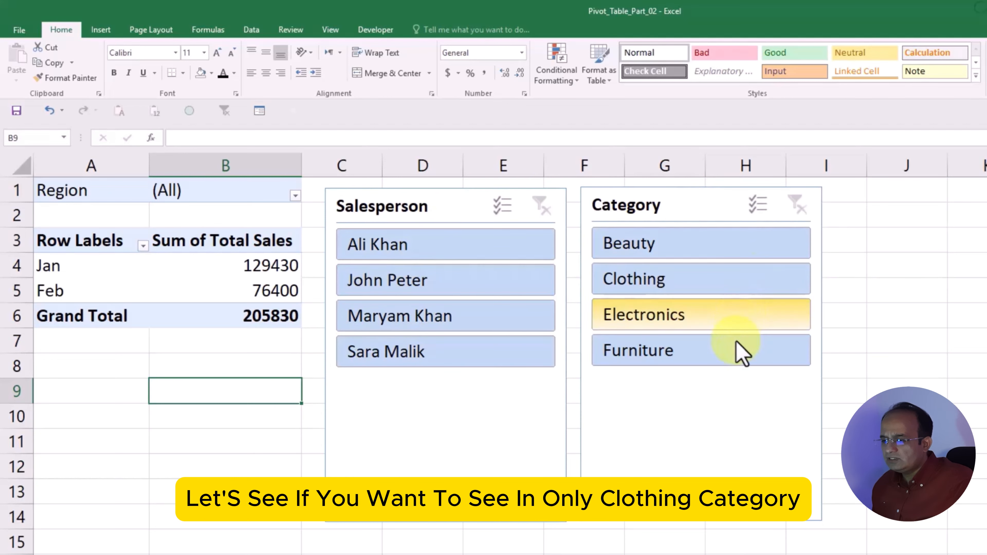
Filter the pivot table by the Clothing and Electronics categories in turn, and clear the Category slicer
left_click(705, 280)
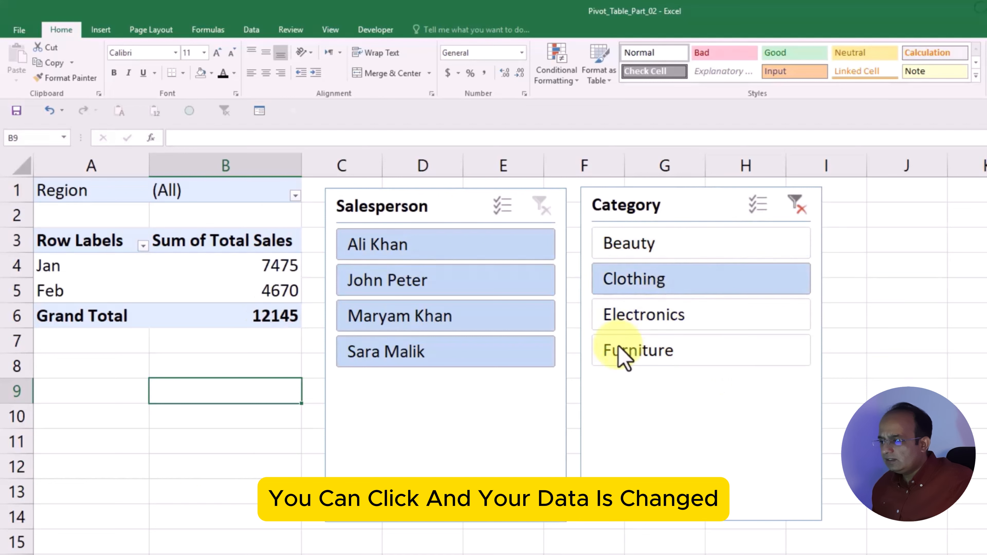
left_click(679, 321)
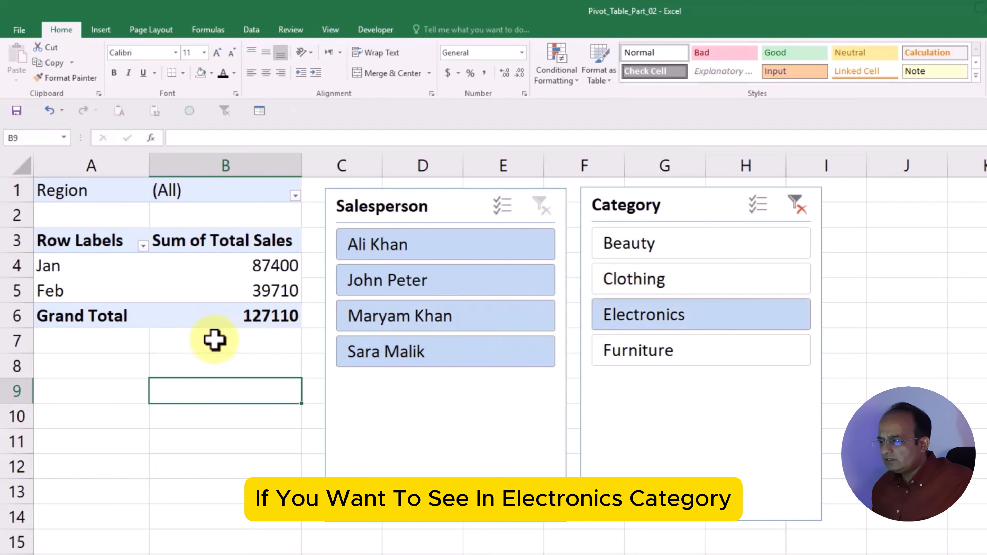
left_click(797, 205)
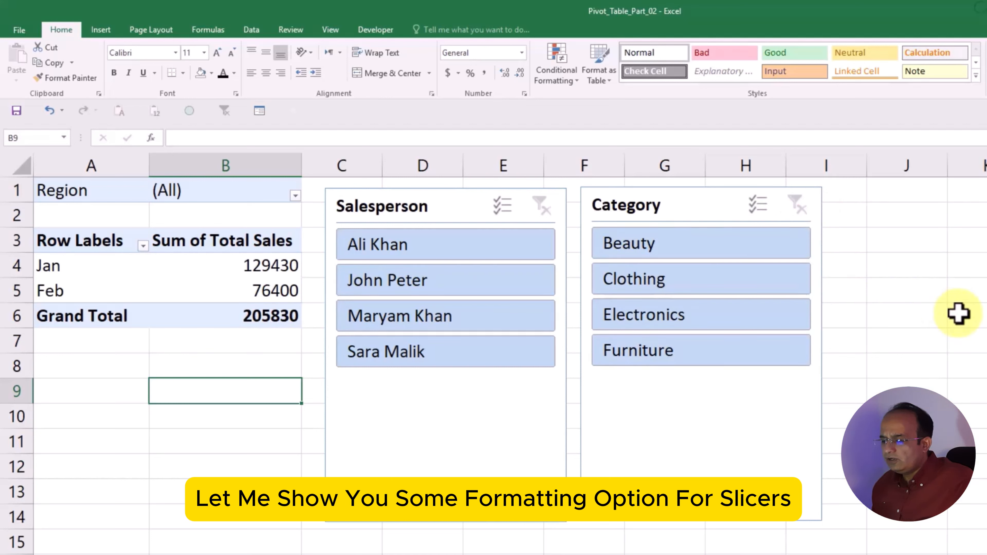
Lay out the Category slicer in 4 columns and resize it to about 3.92" wide and 0.73" high
left_click(653, 200)
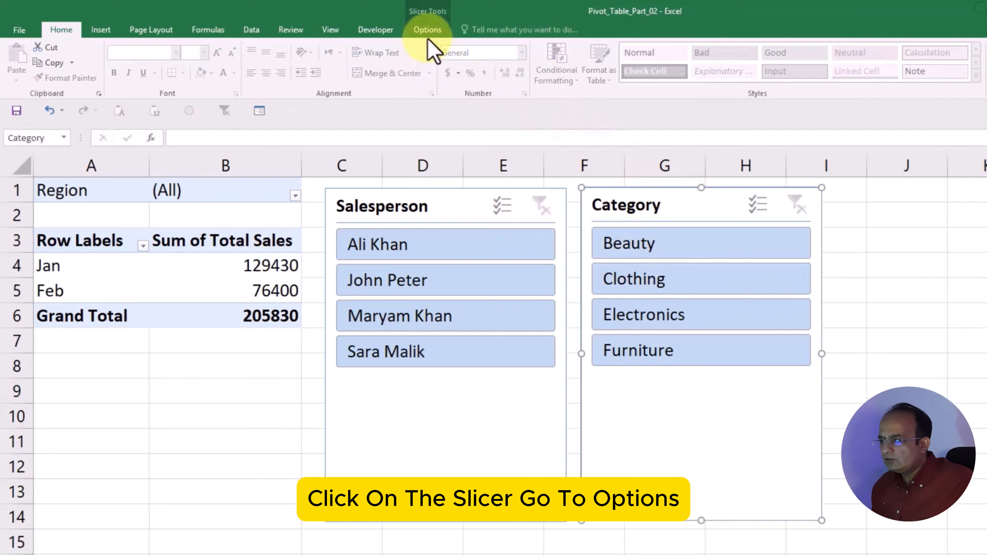
left_click(428, 31)
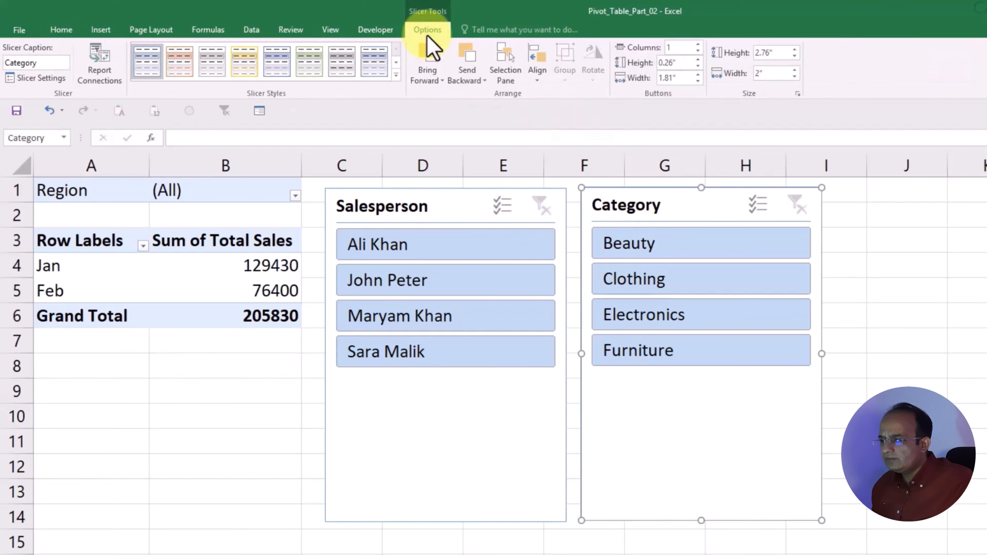
left_click(699, 44)
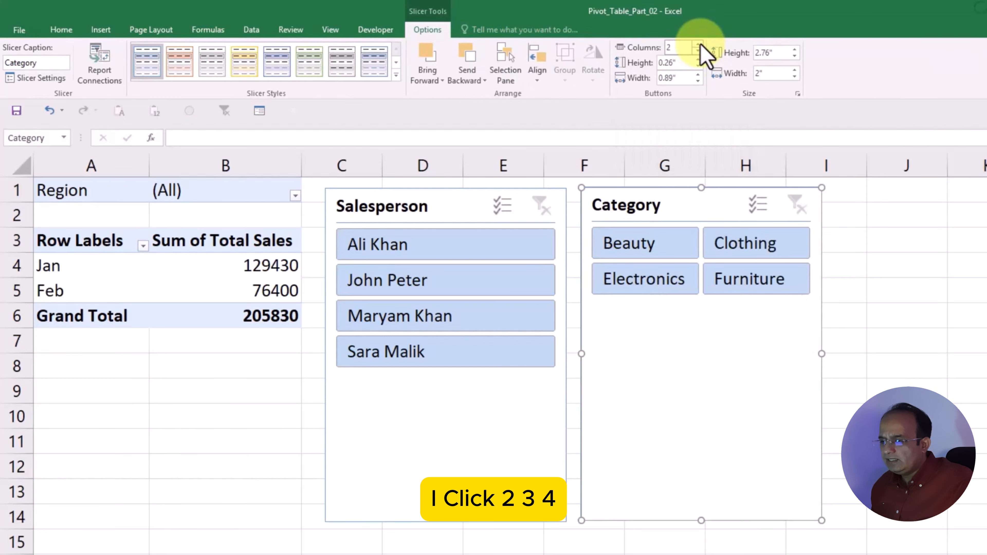
left_click(699, 44)
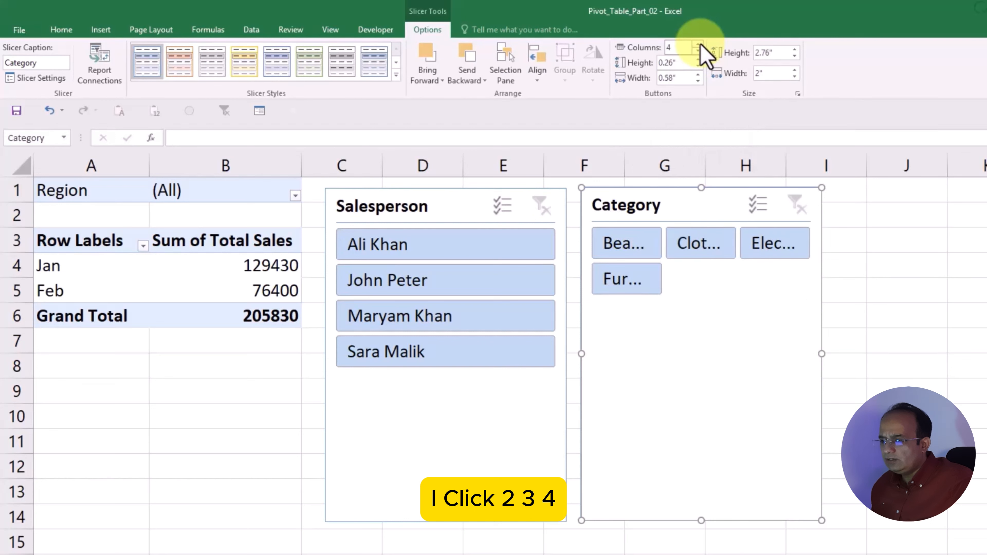
left_click_drag(821, 354, 985, 353)
left_click_drag(817, 525, 826, 277)
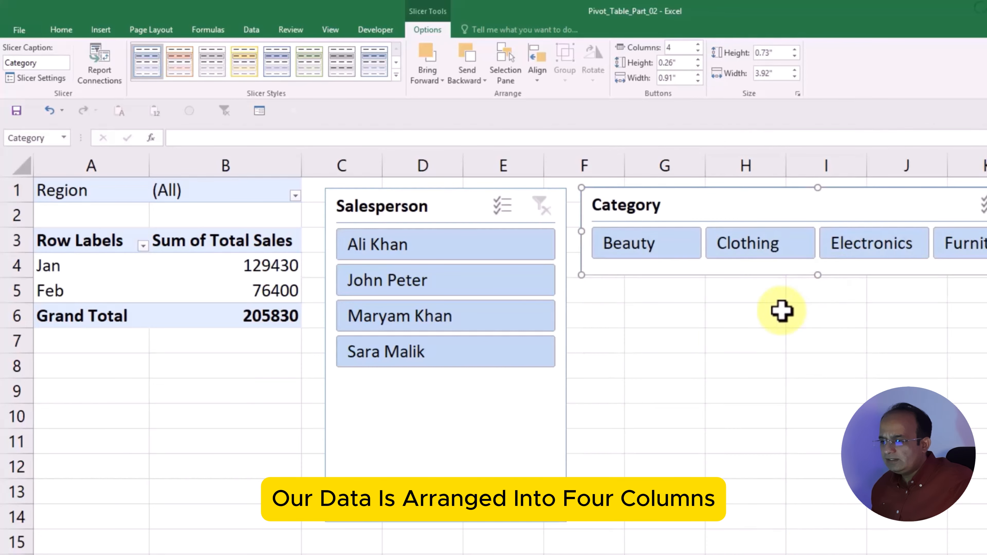
Set the Salesperson slicer to 4 columns, move it below the Category slicer and resize it to about 6.21" by 0.73"
left_click(436, 206)
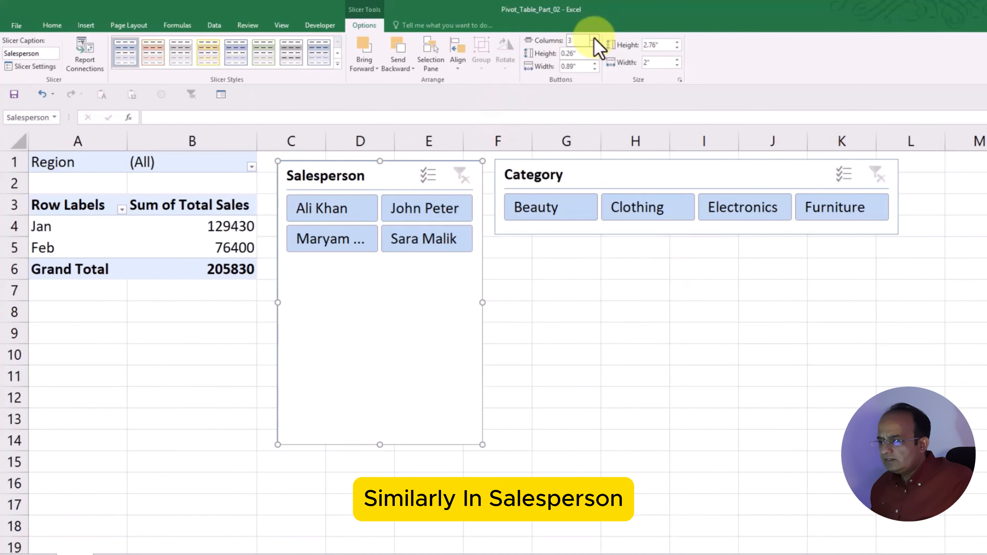
left_click(595, 38)
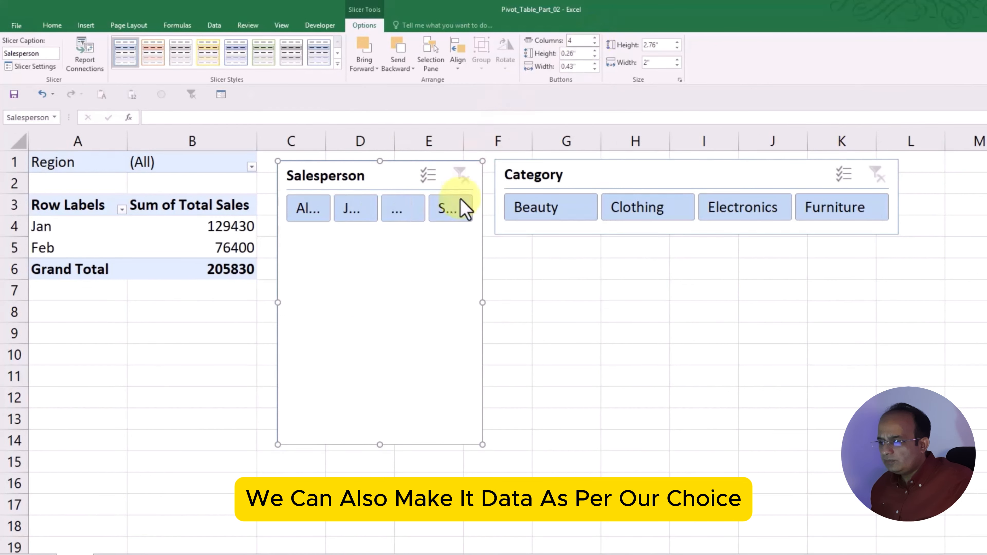
left_click_drag(395, 178, 388, 299)
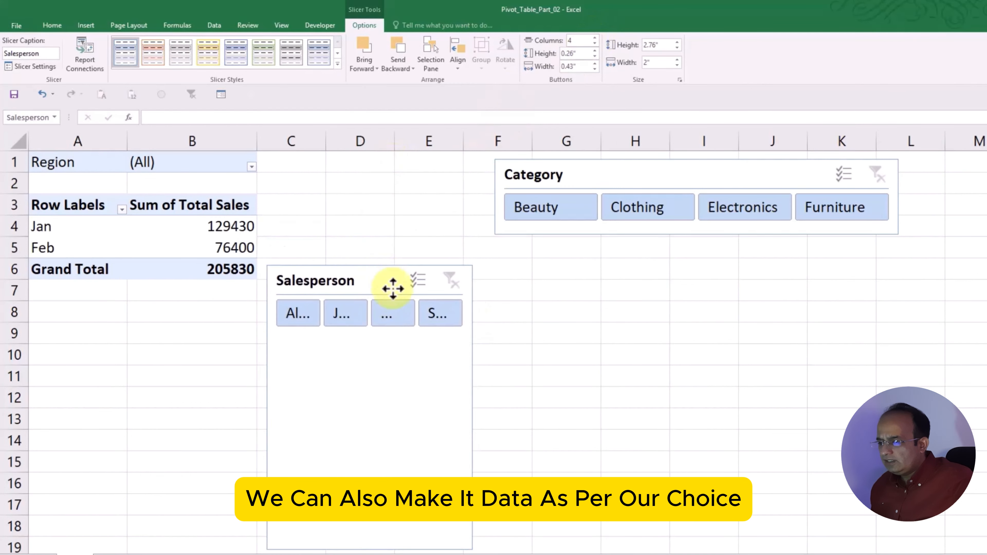
left_click_drag(473, 408, 906, 348)
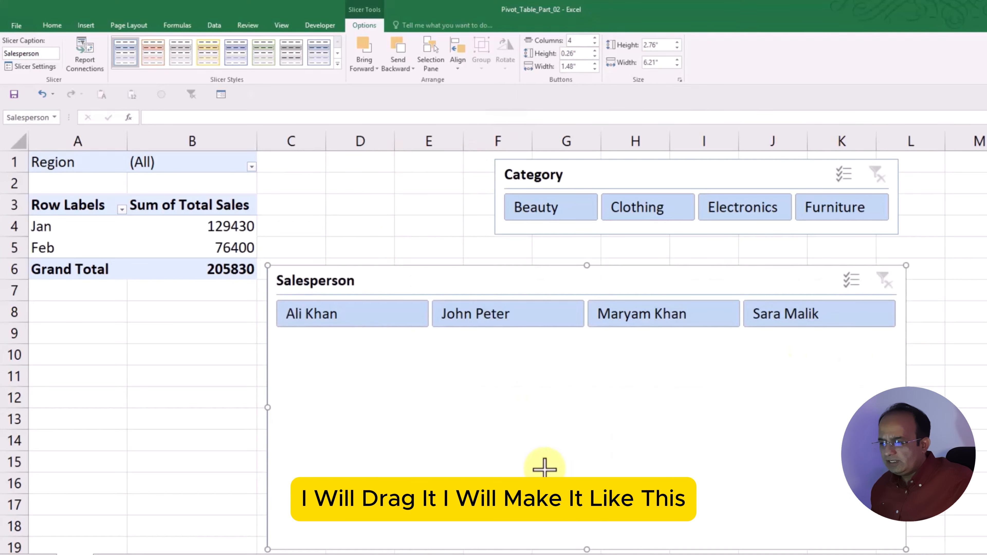
left_click_drag(585, 546, 595, 341)
Move the Category slicer beside the pivot table and align the Salesperson slicer directly beneath it
left_click_drag(609, 187, 381, 174)
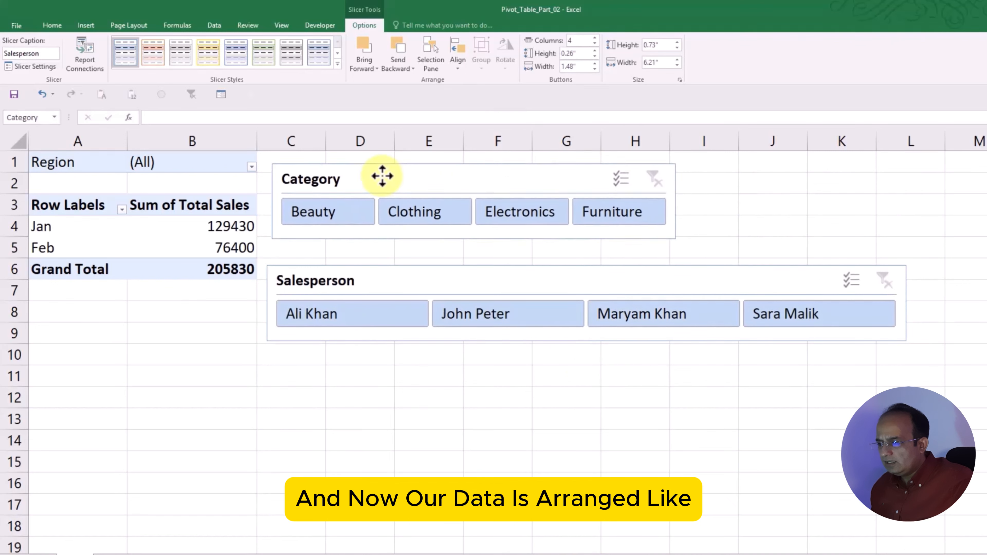
left_click_drag(408, 266, 414, 248)
left_click(412, 376)
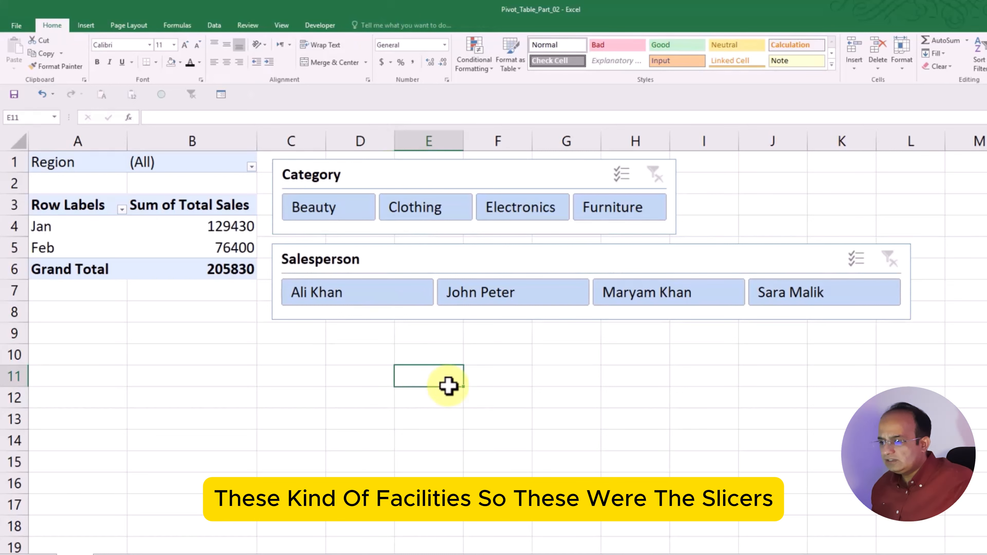
left_click(559, 359)
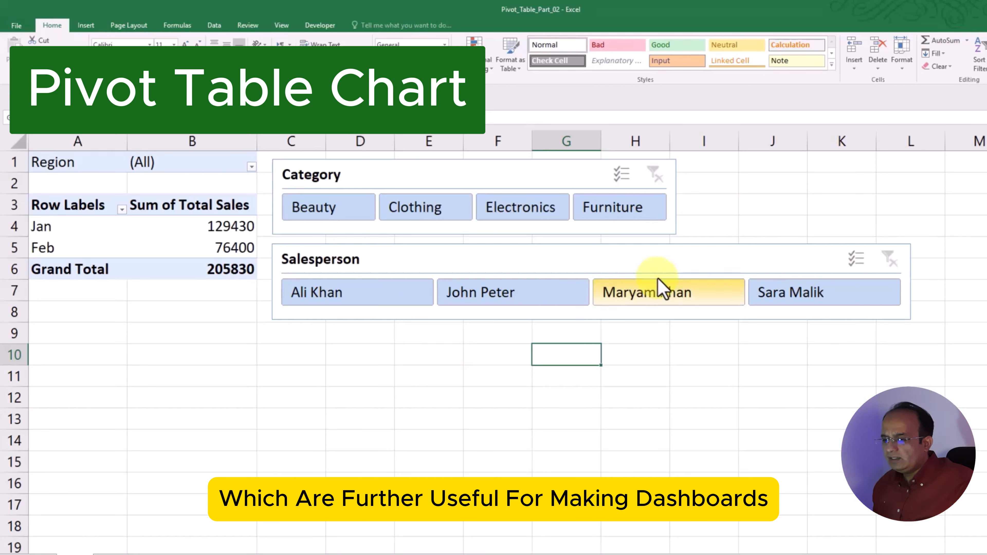
Delete the Salesperson and Category slicers from the sheet
left_click(695, 248)
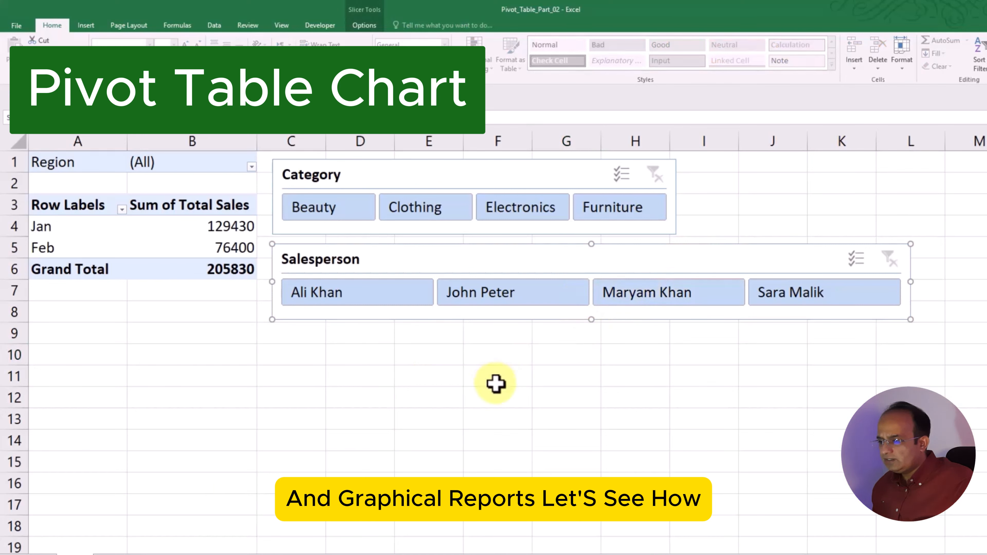
key("Delete")
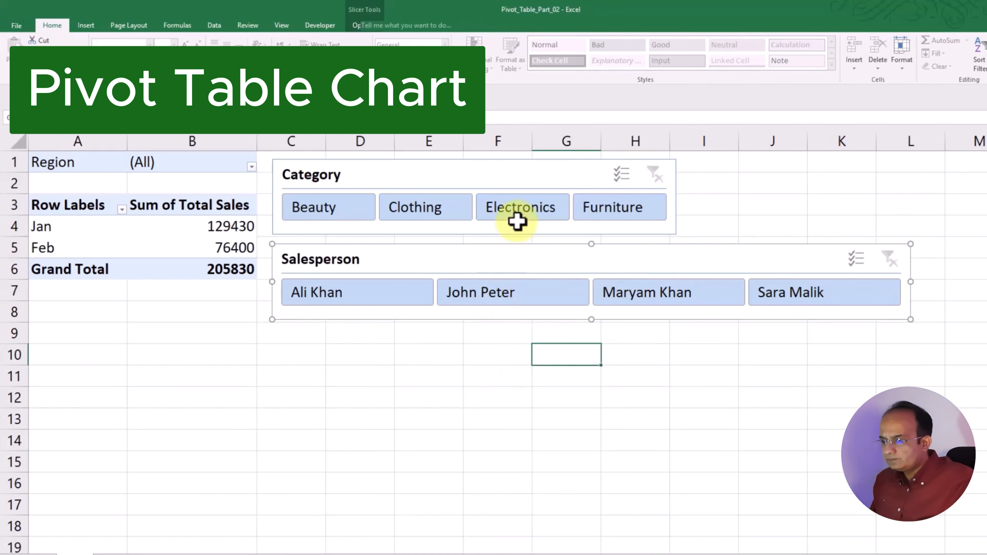
left_click(525, 180)
key("Delete")
left_click(450, 330)
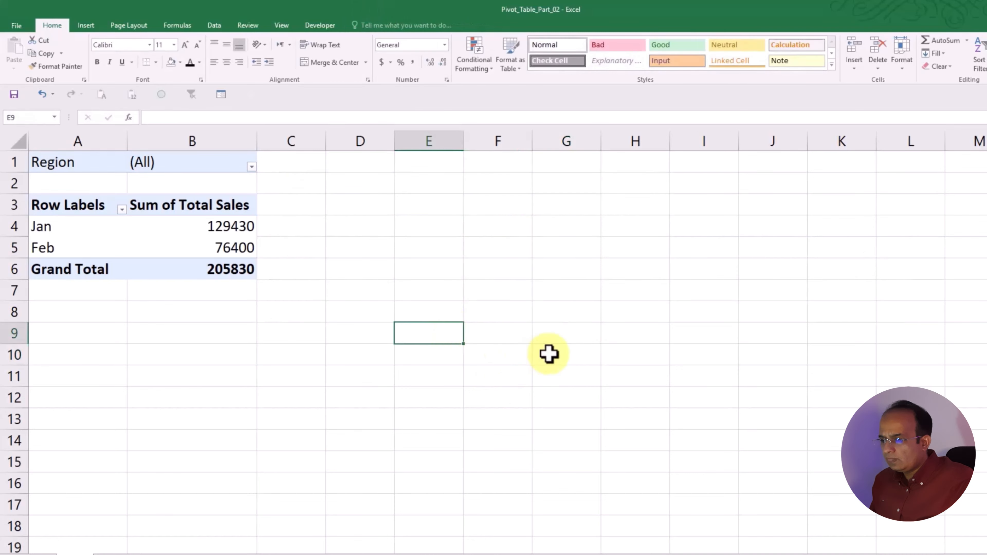
left_click(192, 229)
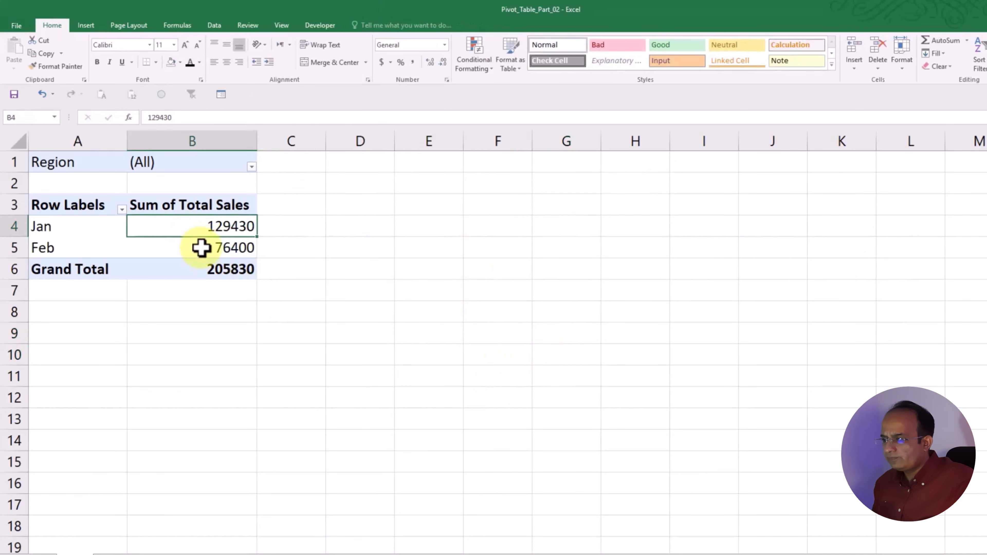
left_click(90, 27)
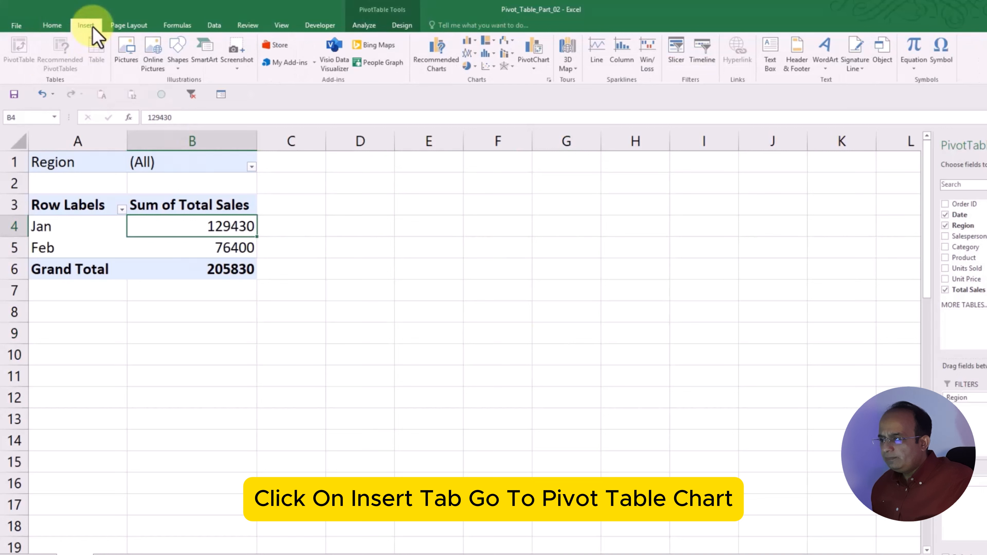
left_click(535, 68)
left_click(536, 69)
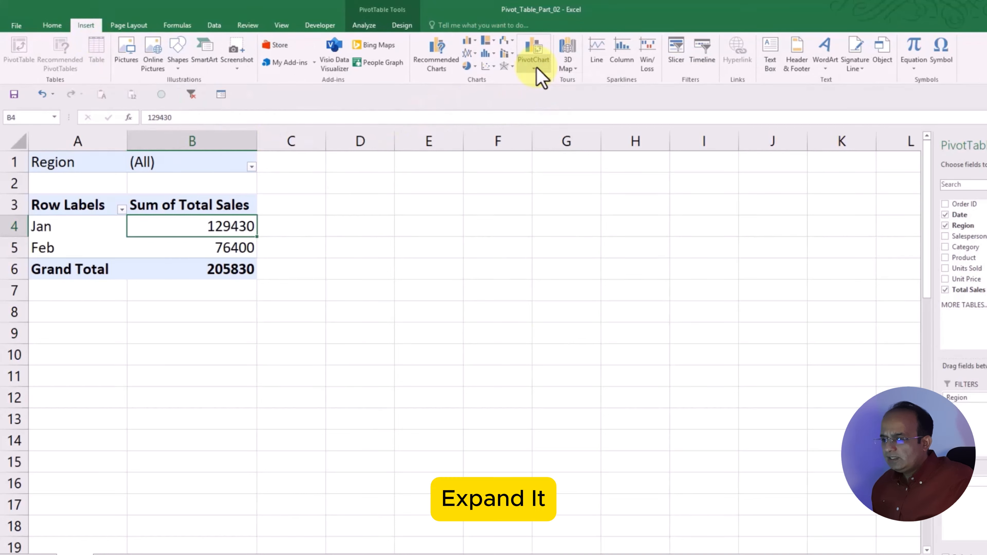
left_click(535, 70)
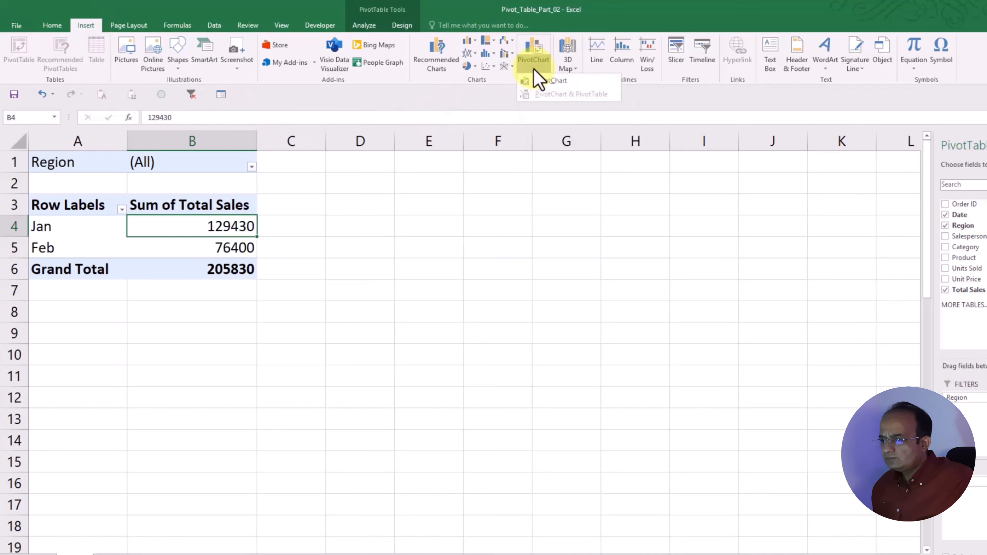
left_click(535, 70)
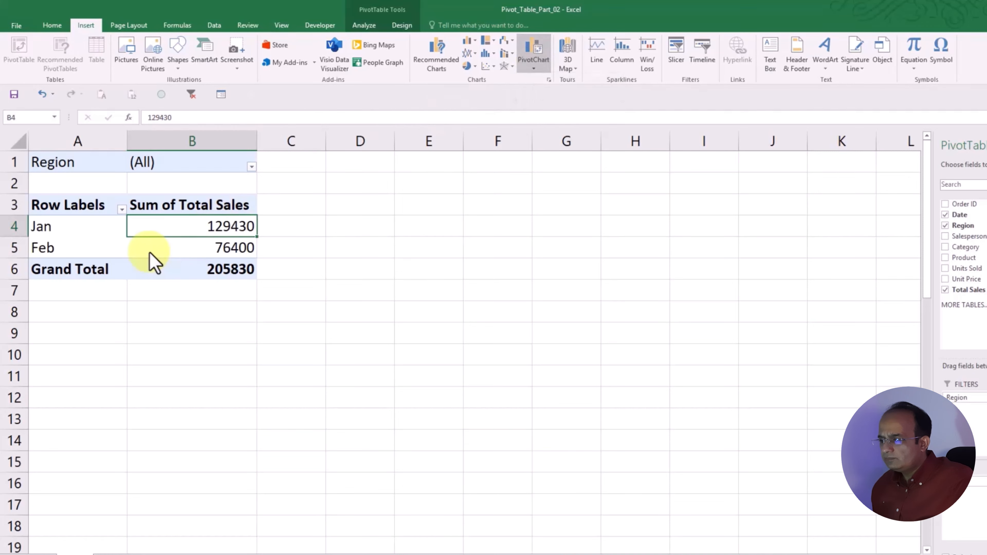
left_click(471, 394)
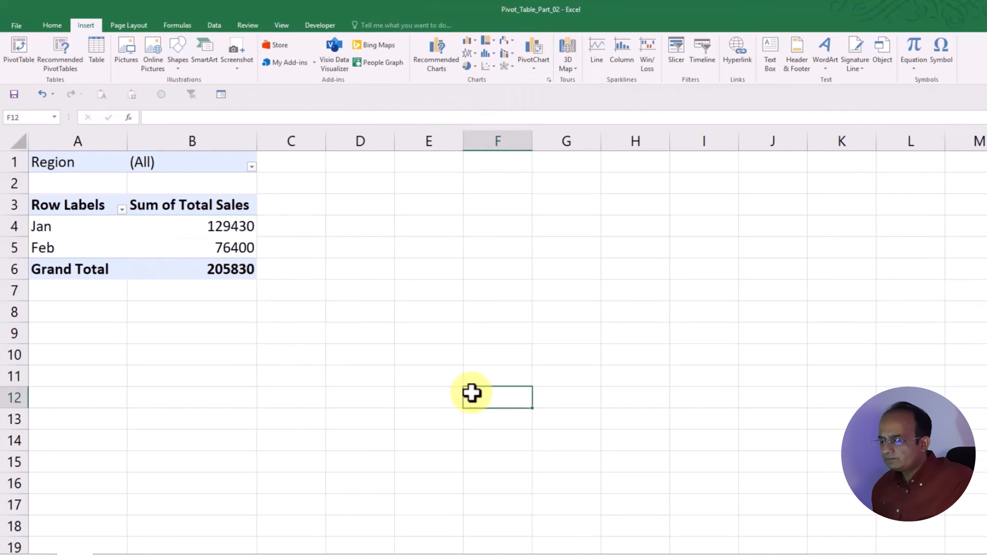
left_click(84, 169)
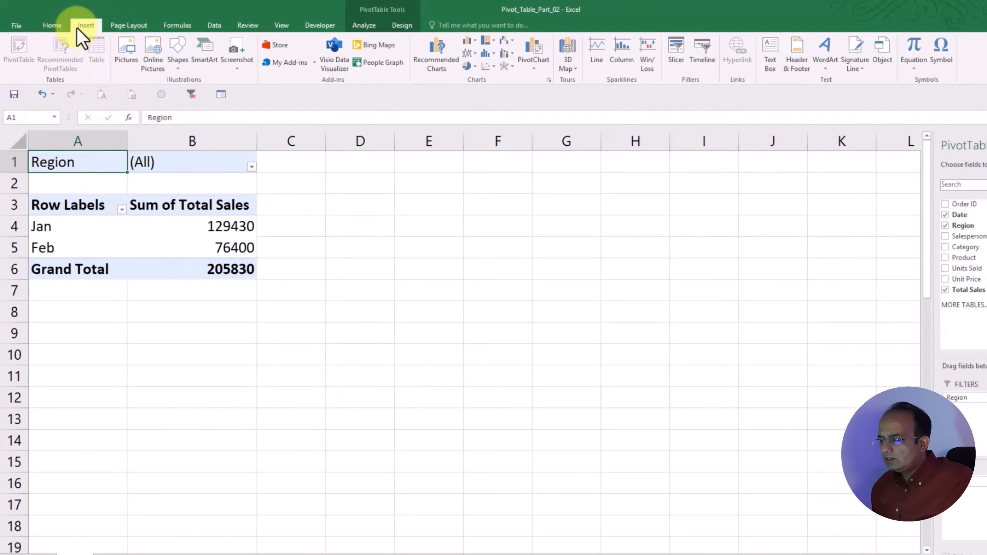
left_click(260, 313)
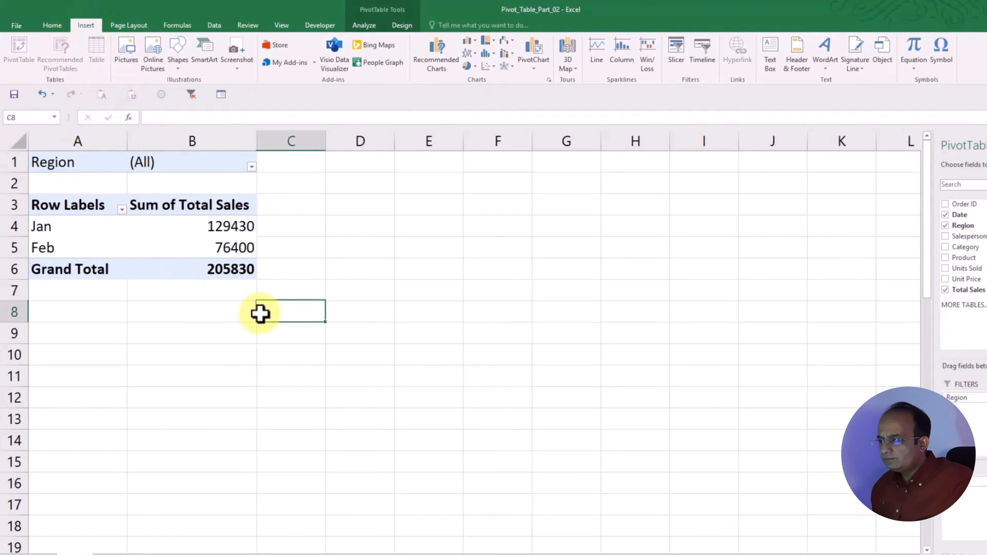
left_click(420, 361)
Start inserting a PivotChart based on the monthly sales pivot table
left_click(208, 165)
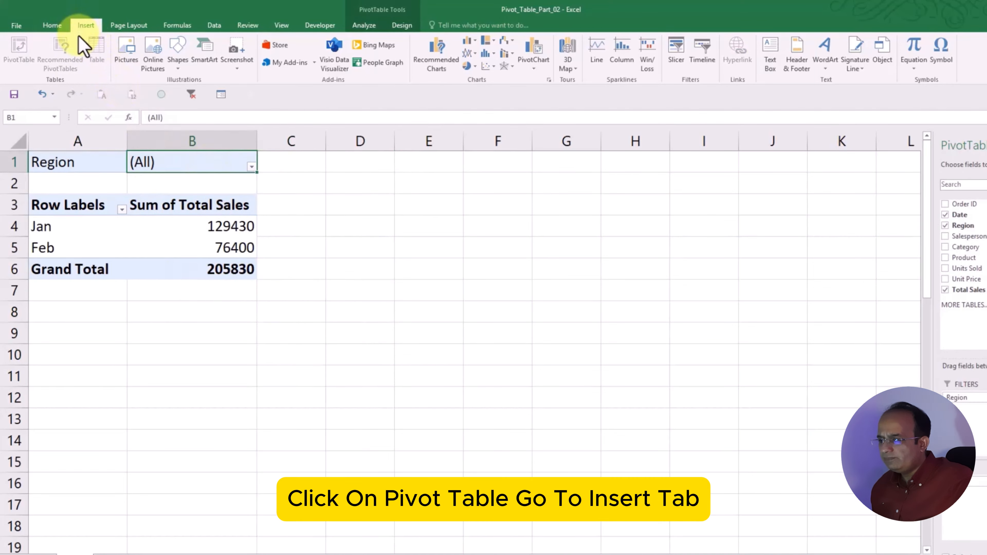
left_click(535, 68)
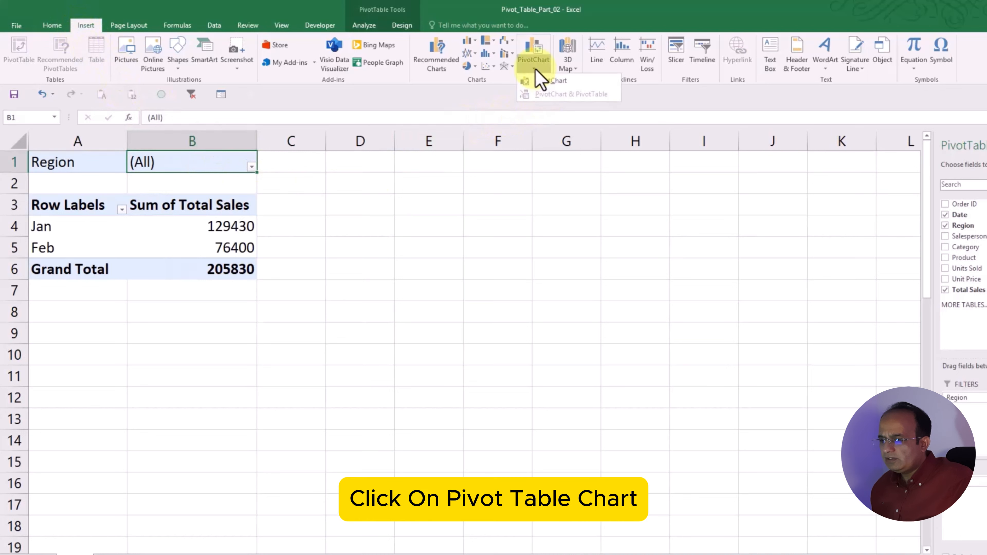
left_click(551, 81)
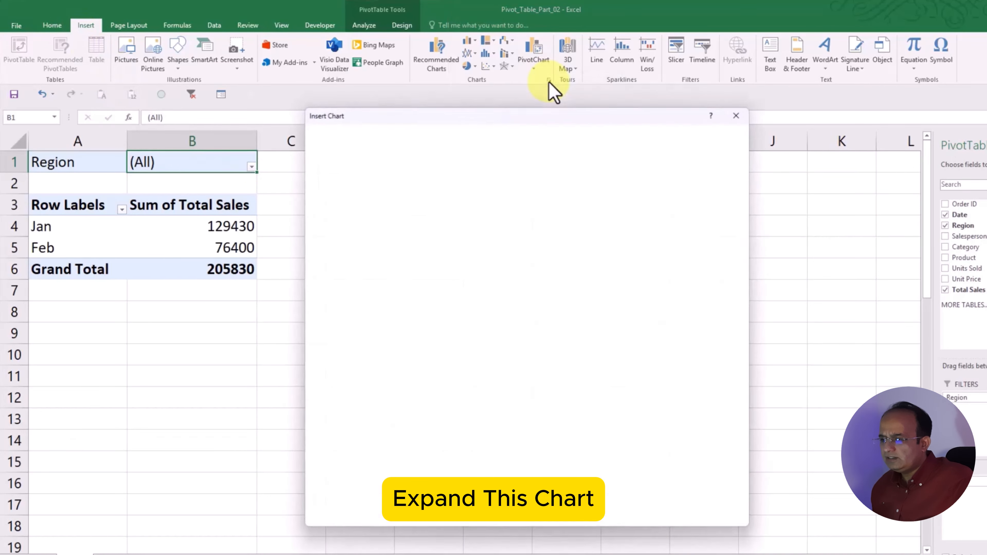
left_click_drag(539, 114, 534, 91)
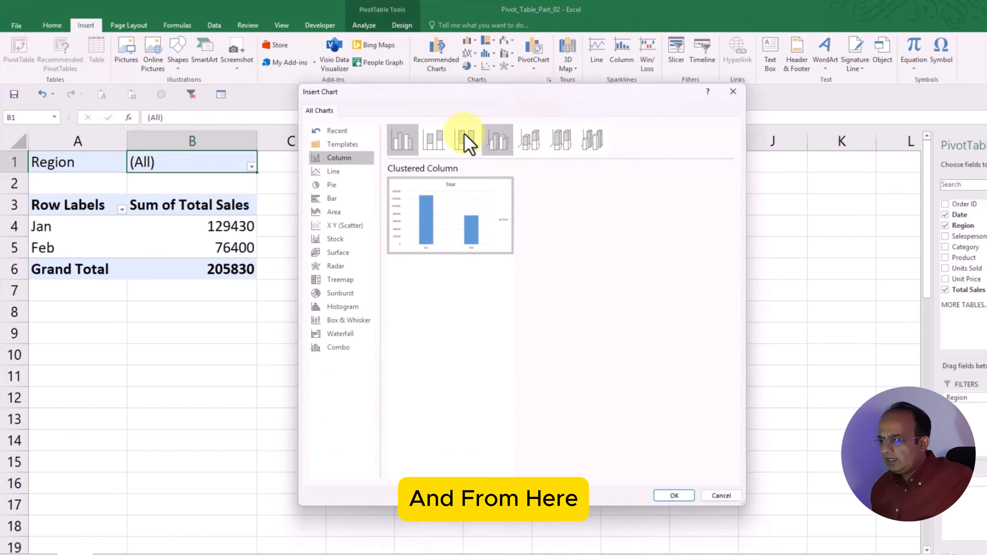
Preview the Line, Pie, Bar, Area and XY (Scatter) chart types for the pivot chart
left_click(344, 172)
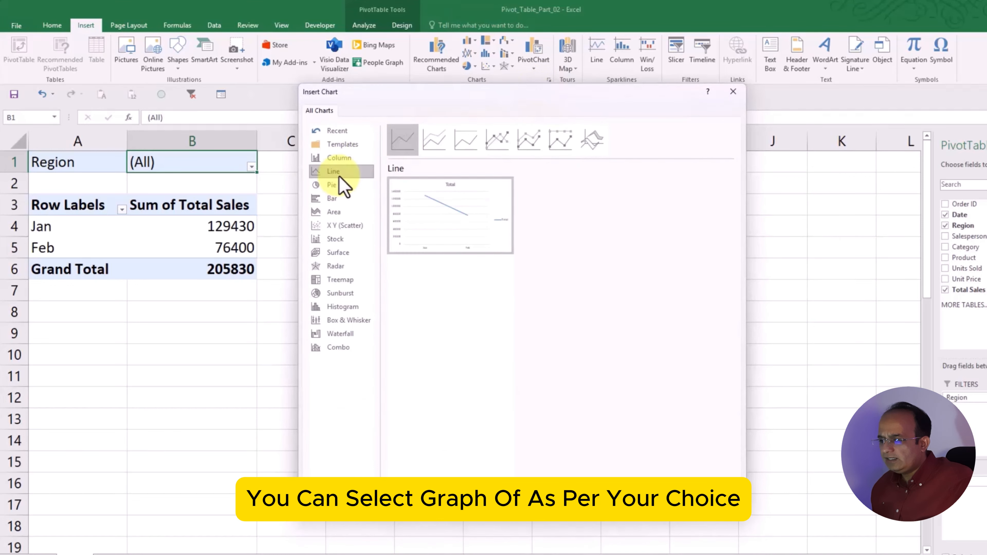
left_click(338, 188)
left_click(338, 199)
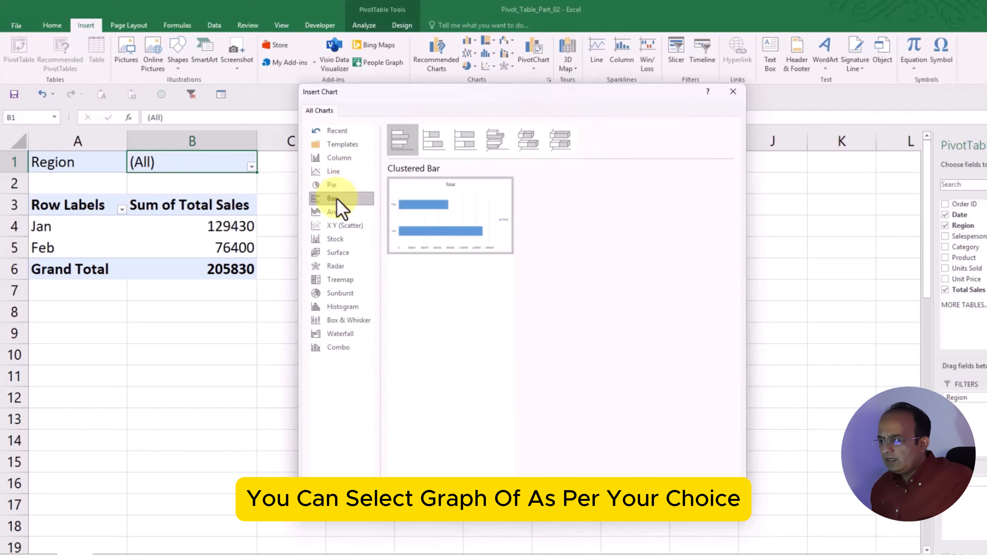
left_click(338, 213)
left_click(341, 226)
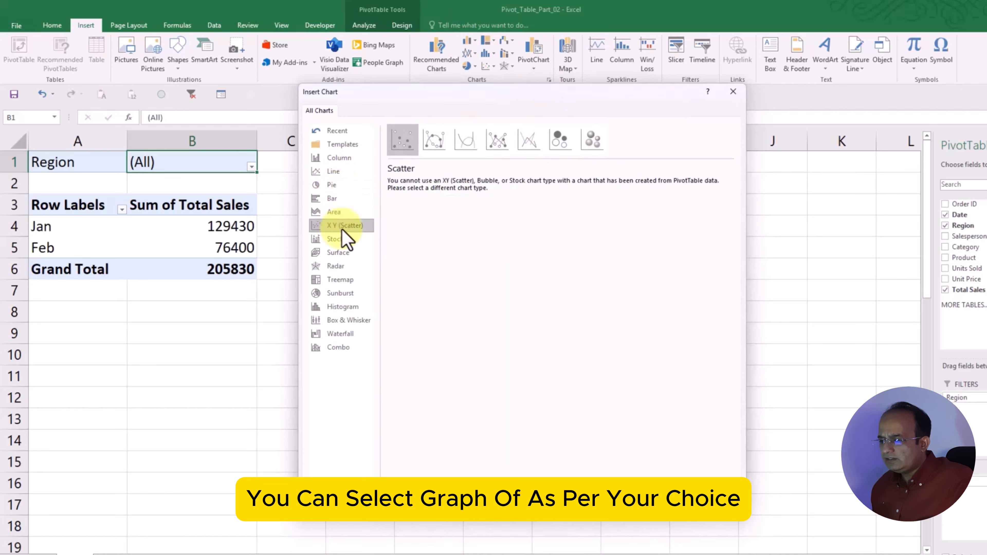
Insert a Clustered Column pivot chart and move it directly beside the pivot table, starting in column C
left_click(340, 158)
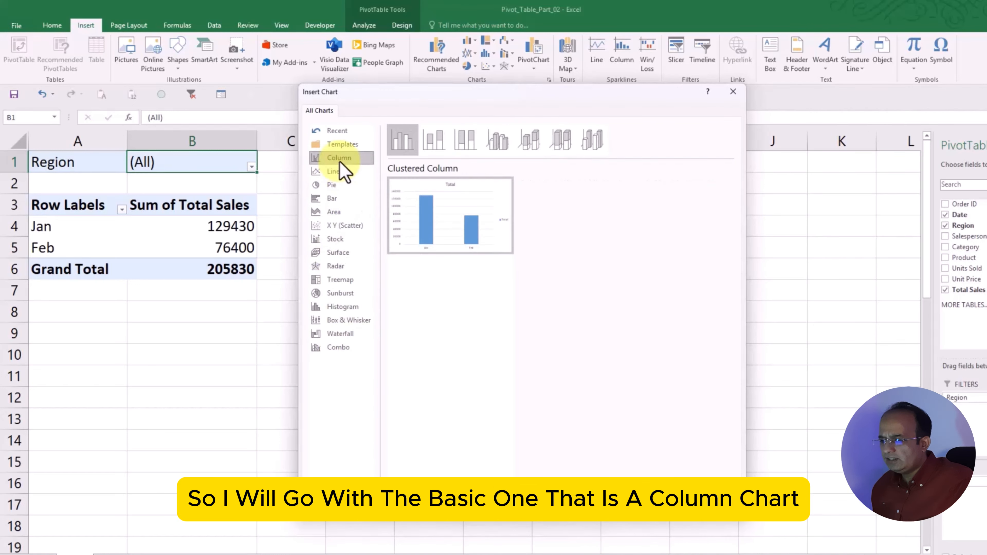
mouse_move(457, 231)
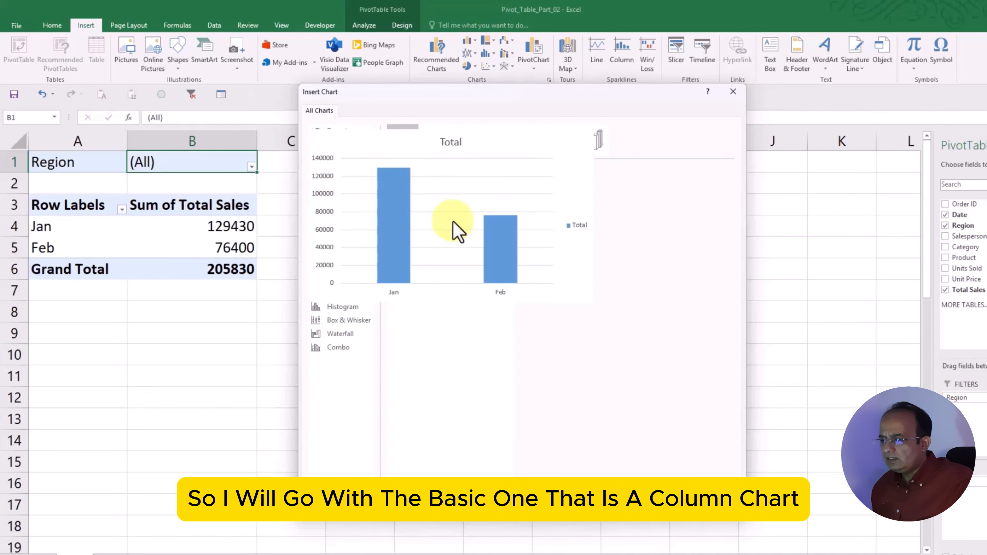
left_click(679, 496)
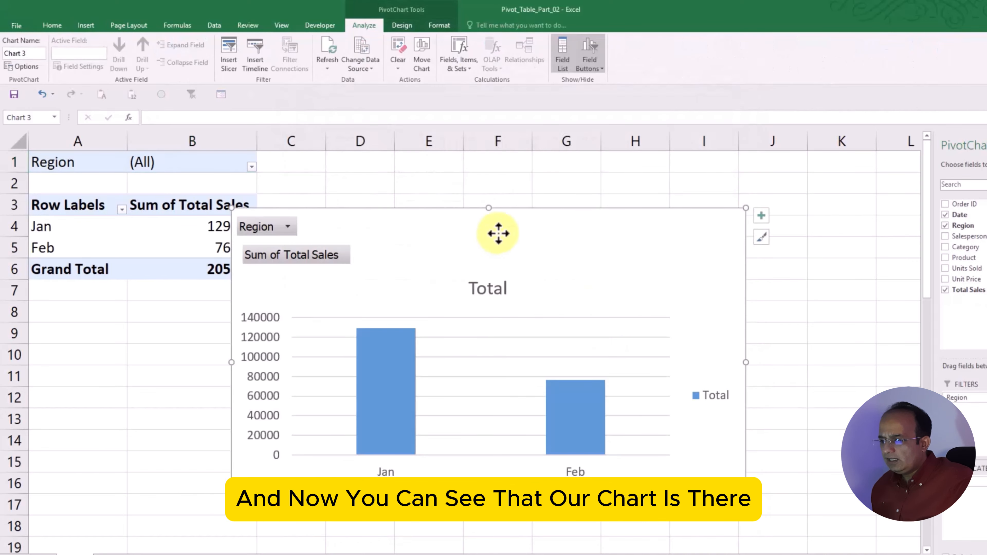
left_click_drag(498, 232, 525, 189)
left_click(779, 279)
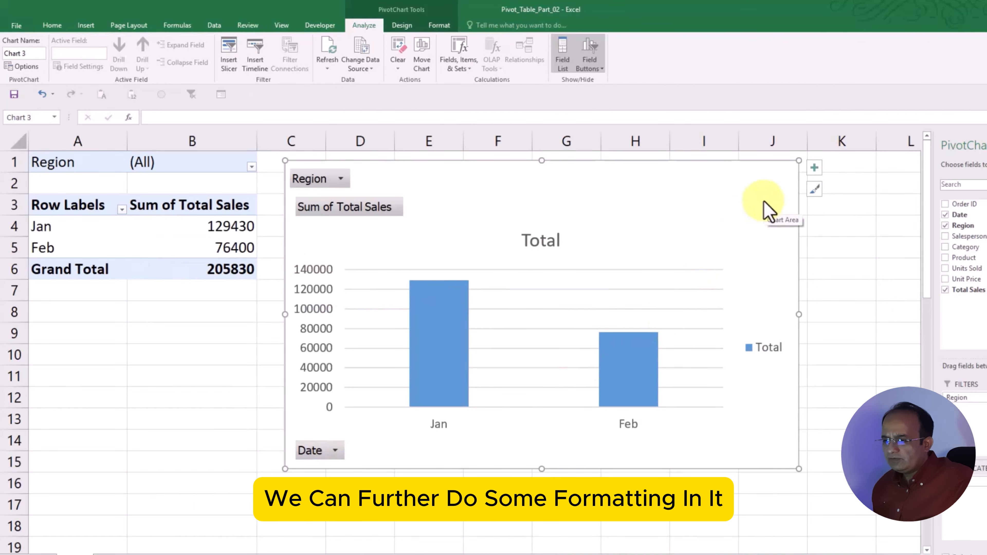
Add axis titles and data labels to the pivot chart, and switch its legend off and back on
left_click(815, 168)
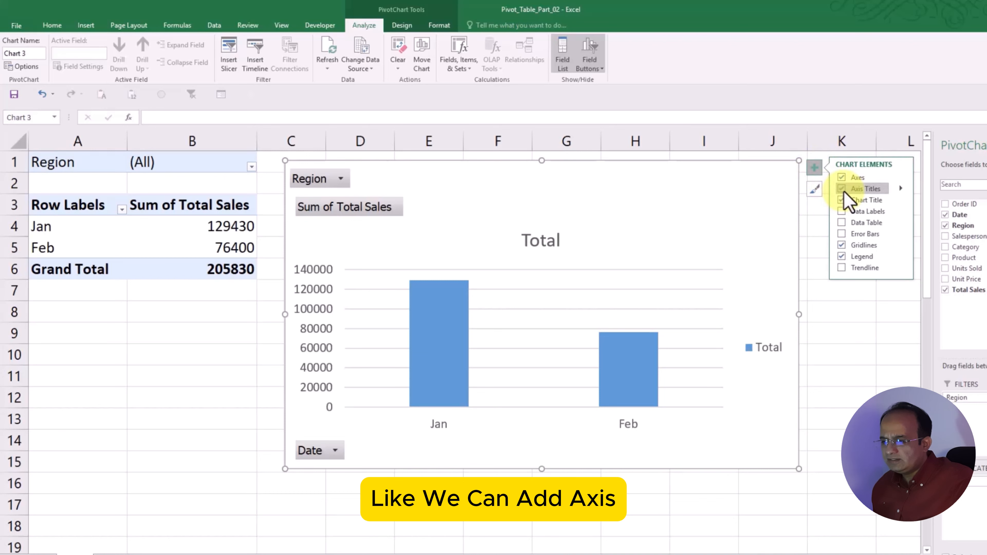
left_click(843, 223)
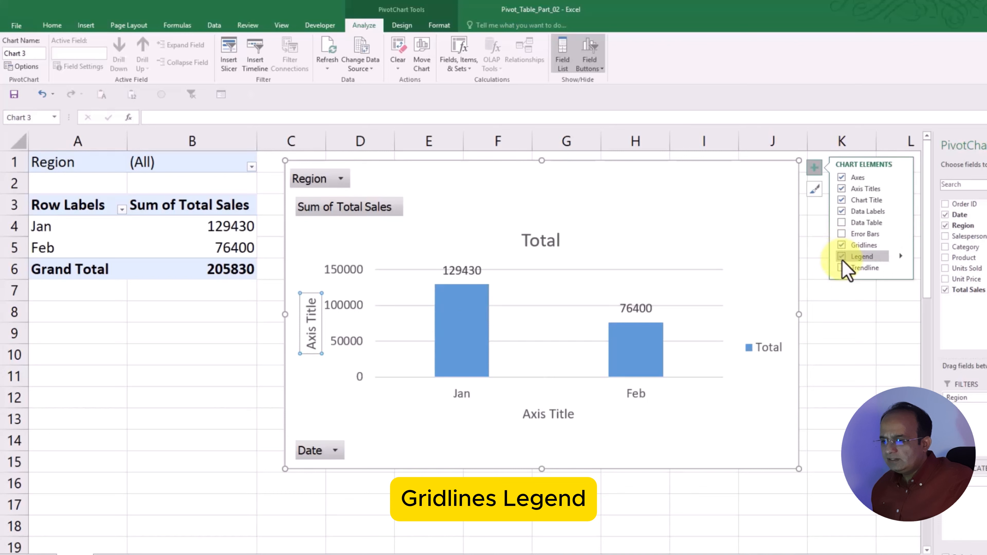
left_click(852, 258)
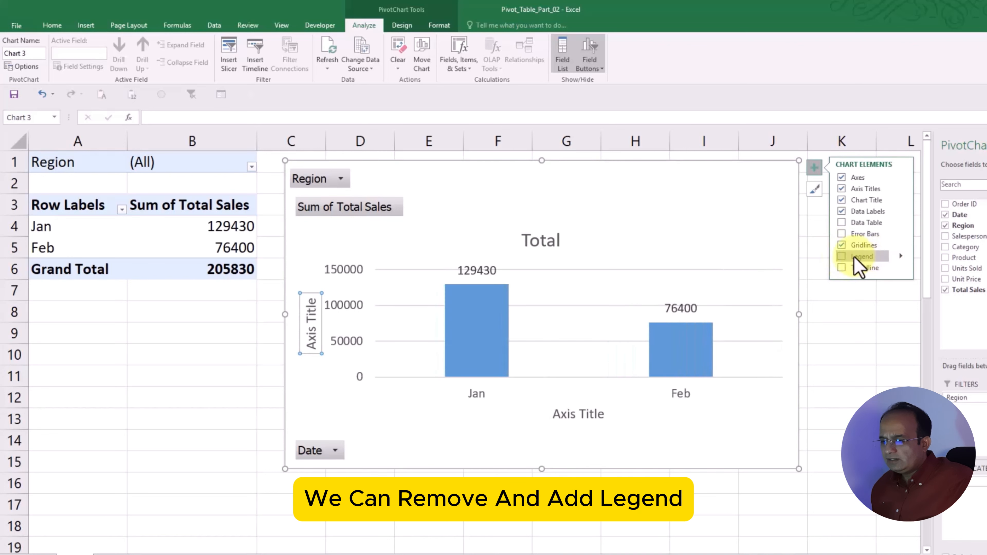
left_click(843, 257)
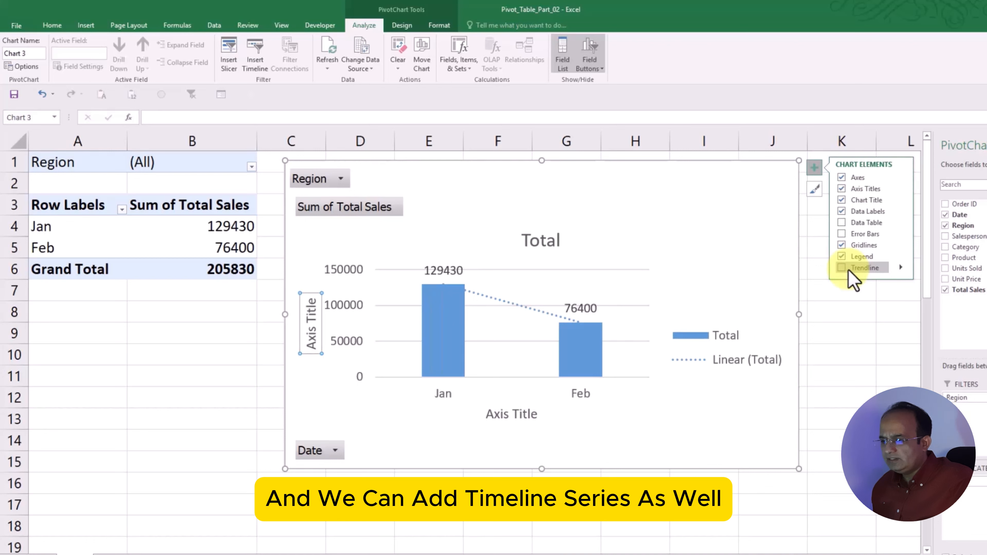
left_click(838, 330)
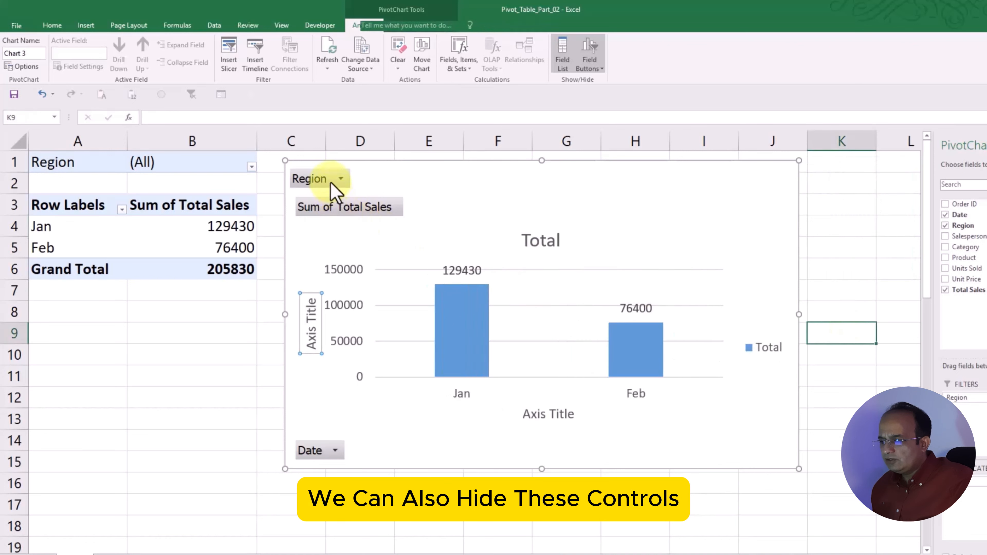
Hide all field buttons on the pivot chart
left_click(309, 178)
left_click(309, 178)
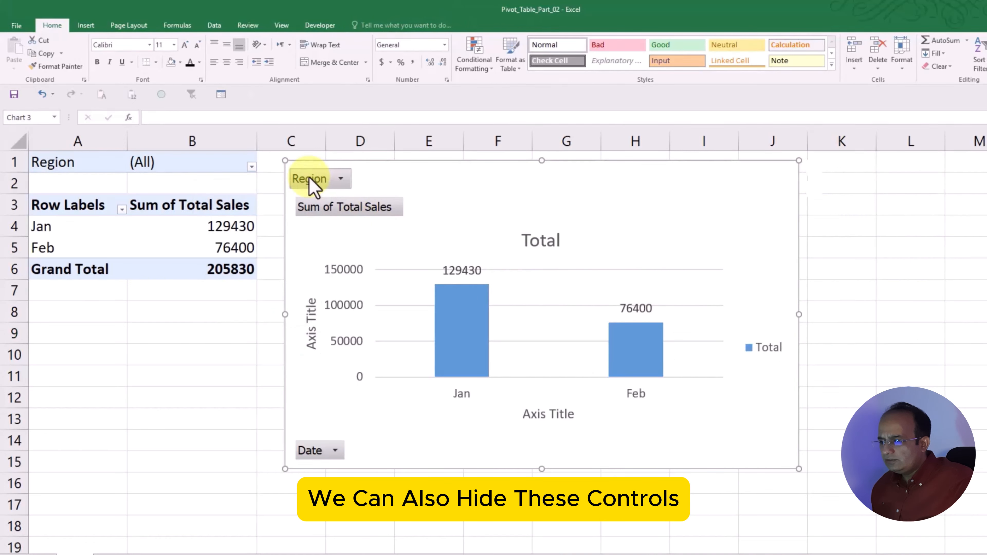
right_click(310, 179)
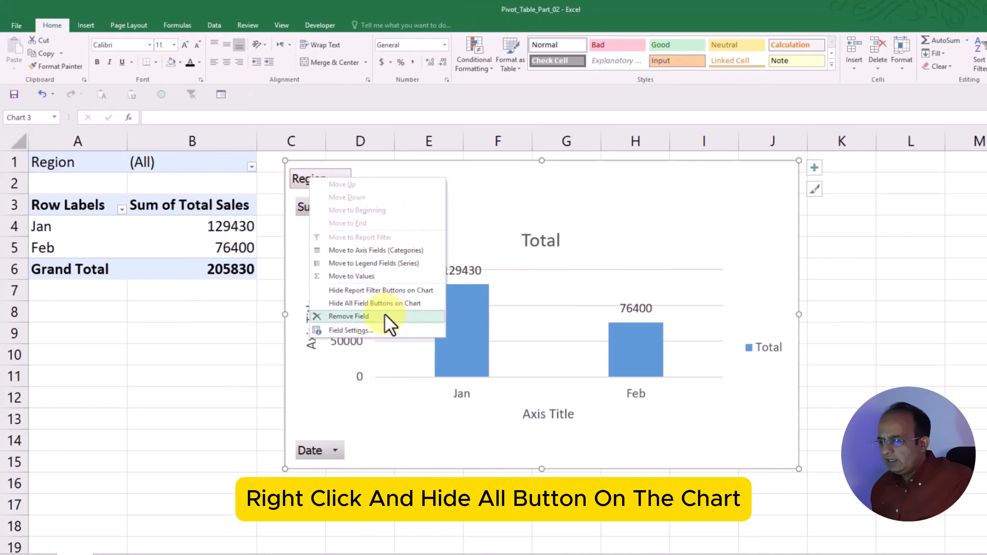
key("Escape")
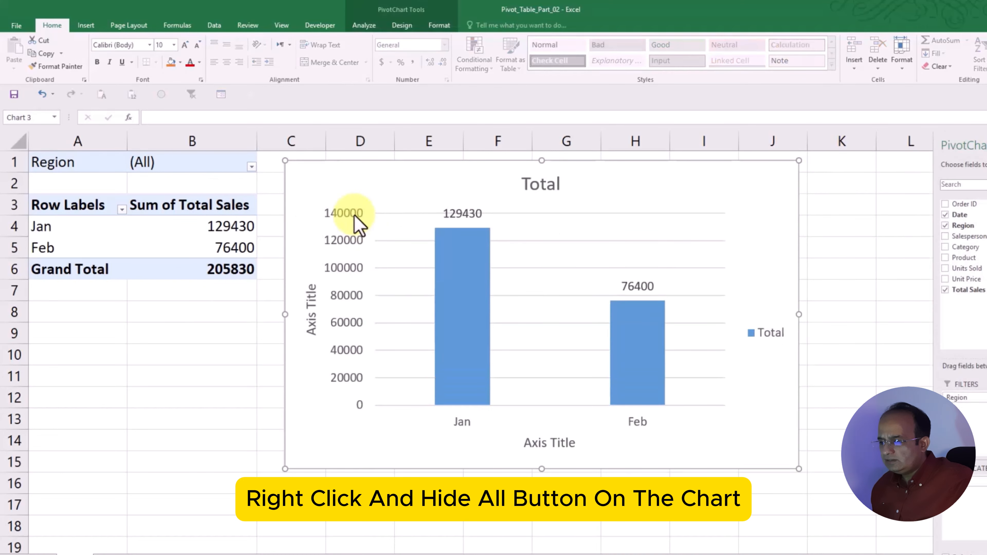
left_click(835, 299)
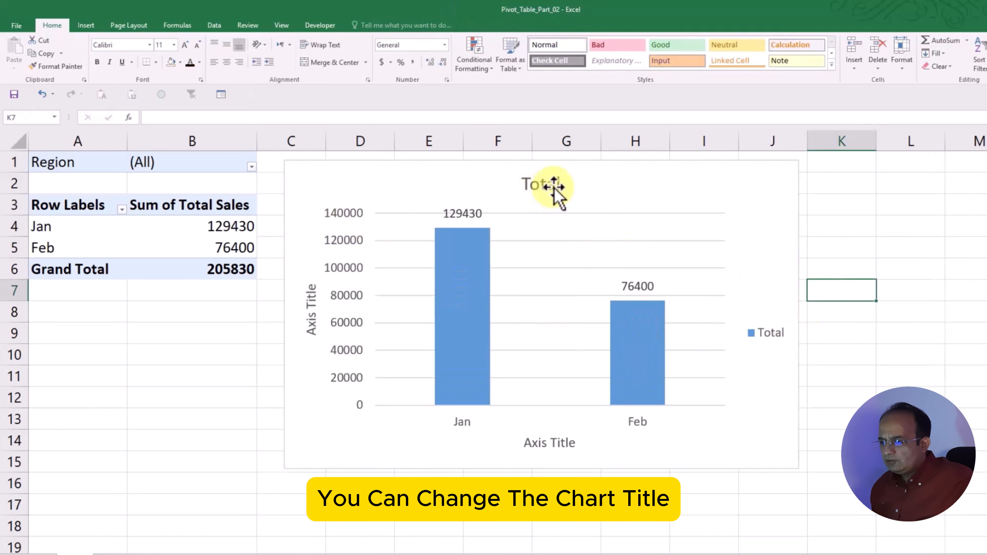
Open the formatting options of the chart title and return to the worksheet cells
left_click(540, 184)
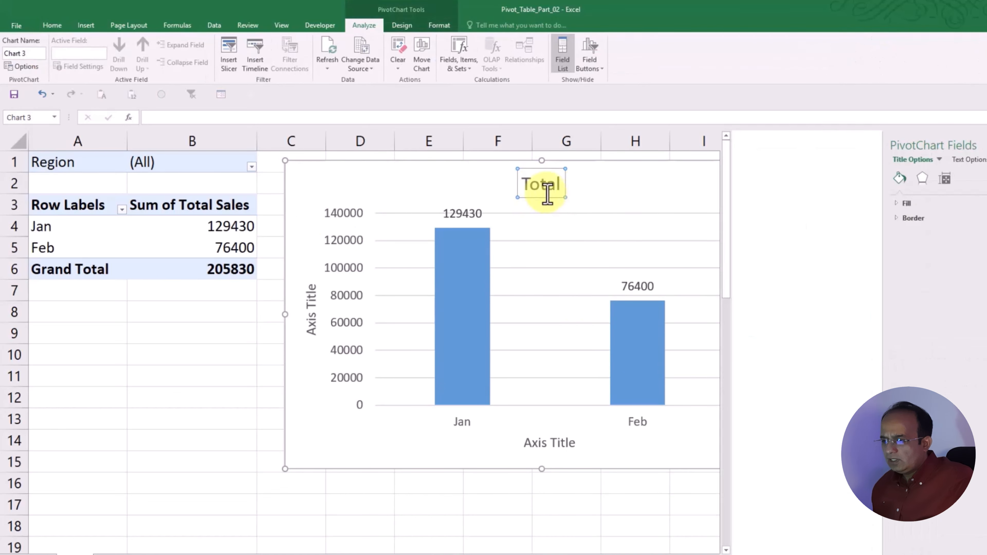
left_click(560, 194)
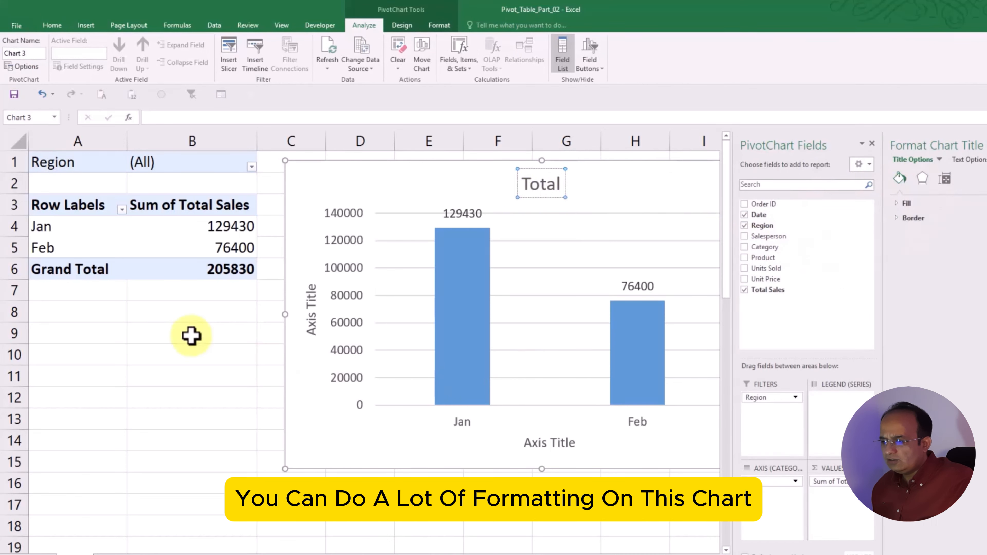
left_click(151, 312)
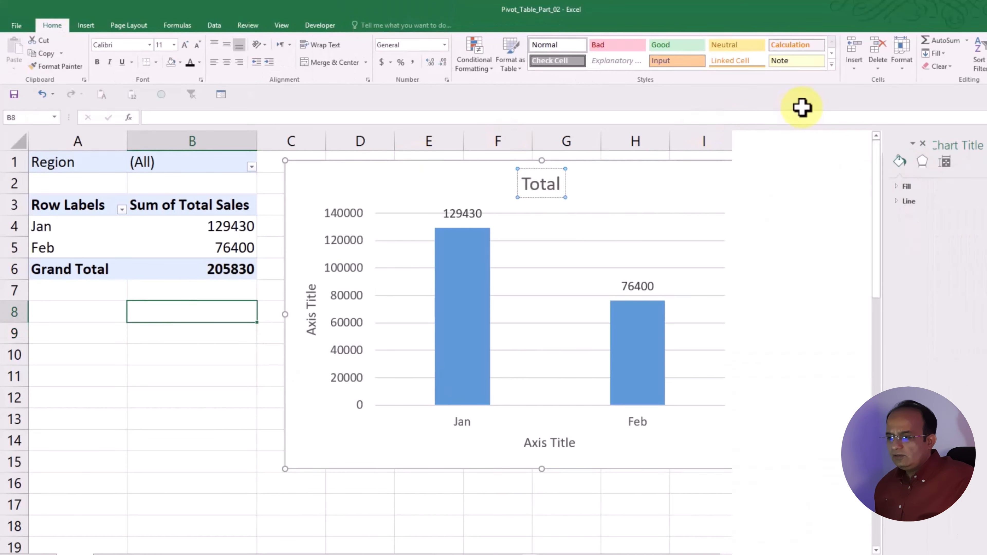
left_click(851, 188)
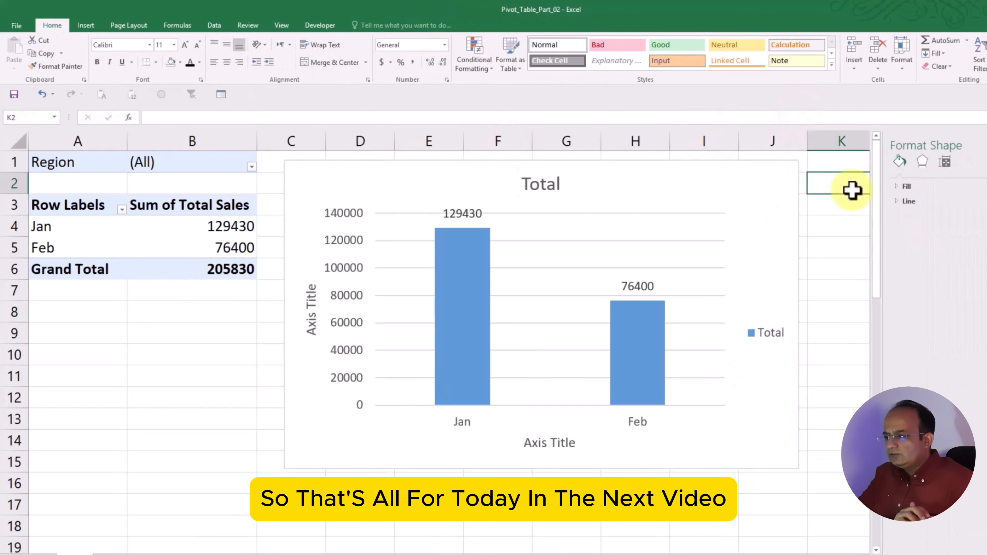